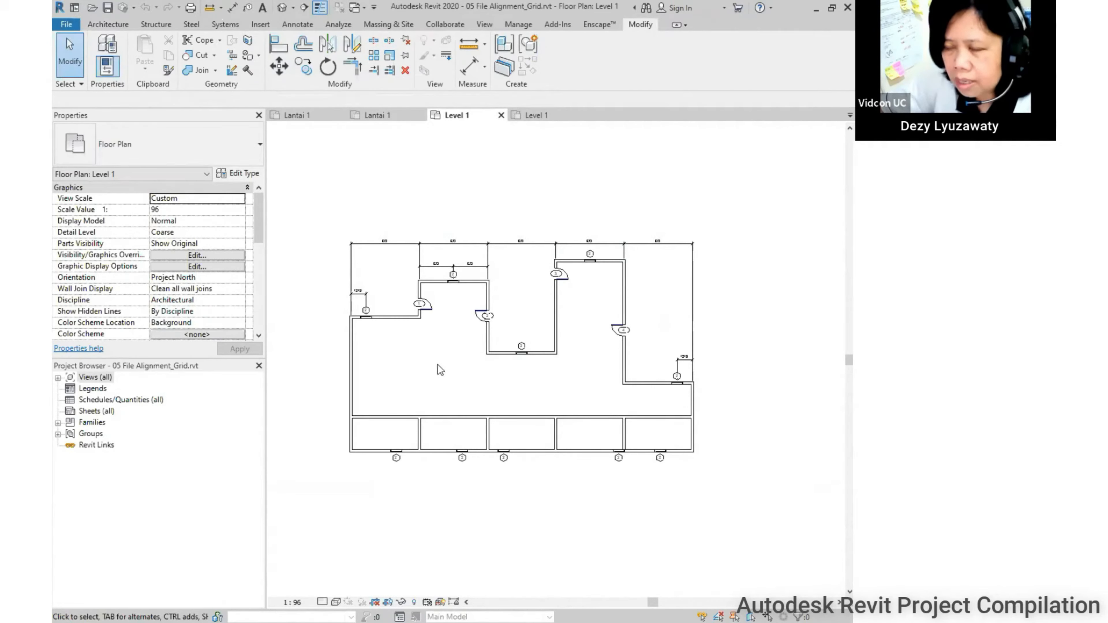
- Align the middle recessed wall with the right-end upper wall using wall centerlines, and lock the alignment
{"action": "scroll", "coordinate": [402, 326], "scroll_direction": "up", "scroll_amount": 3}
{"action": "scroll", "coordinate": [478, 356], "scroll_direction": "up", "scroll_amount": 2}
{"action": "scroll", "coordinate": [566, 326], "scroll_direction": "down", "scroll_amount": 2}
{"action": "scroll", "coordinate": [537, 325], "scroll_direction": "up", "scroll_amount": 1}
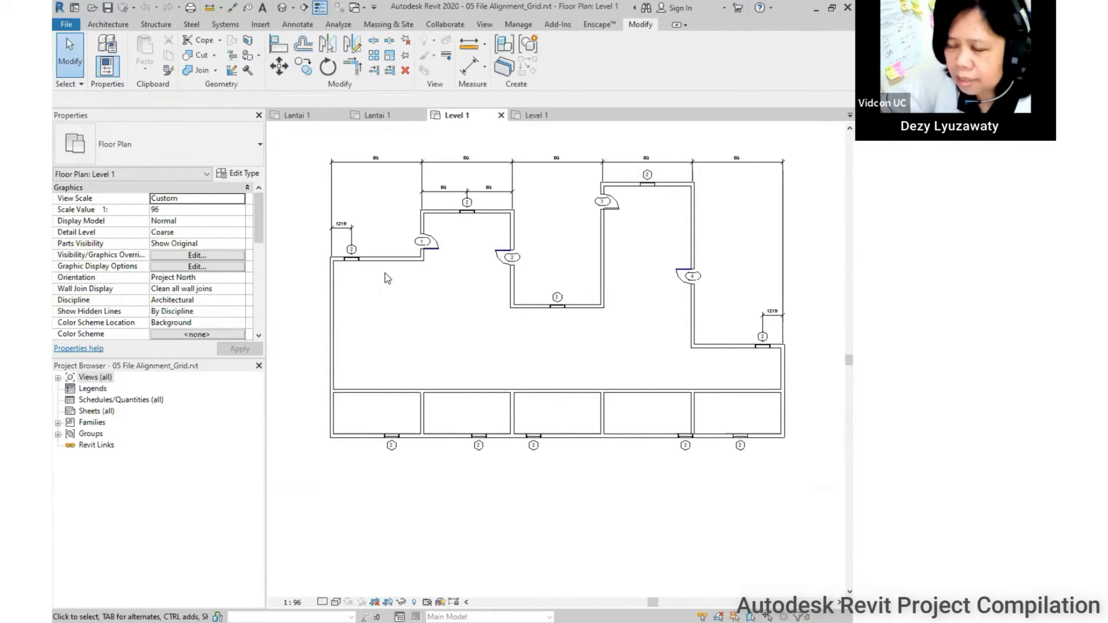
{"action": "middle_click_drag", "start_coordinate": [576, 356], "coordinate": [561, 385]}
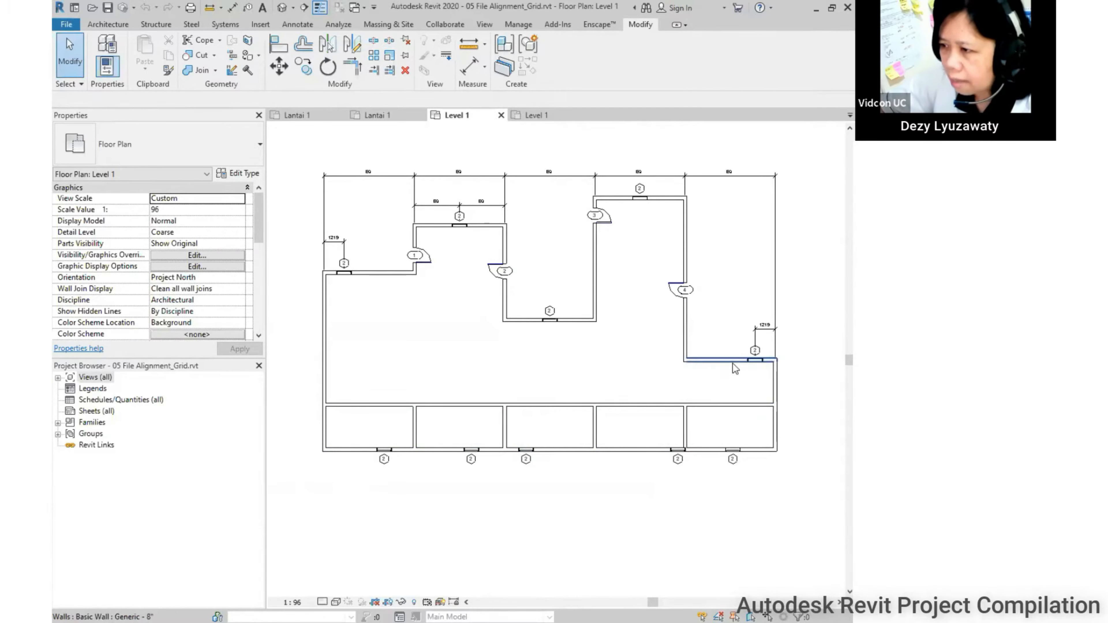
{"action": "middle_click_drag", "start_coordinate": [668, 377], "coordinate": [664, 349]}
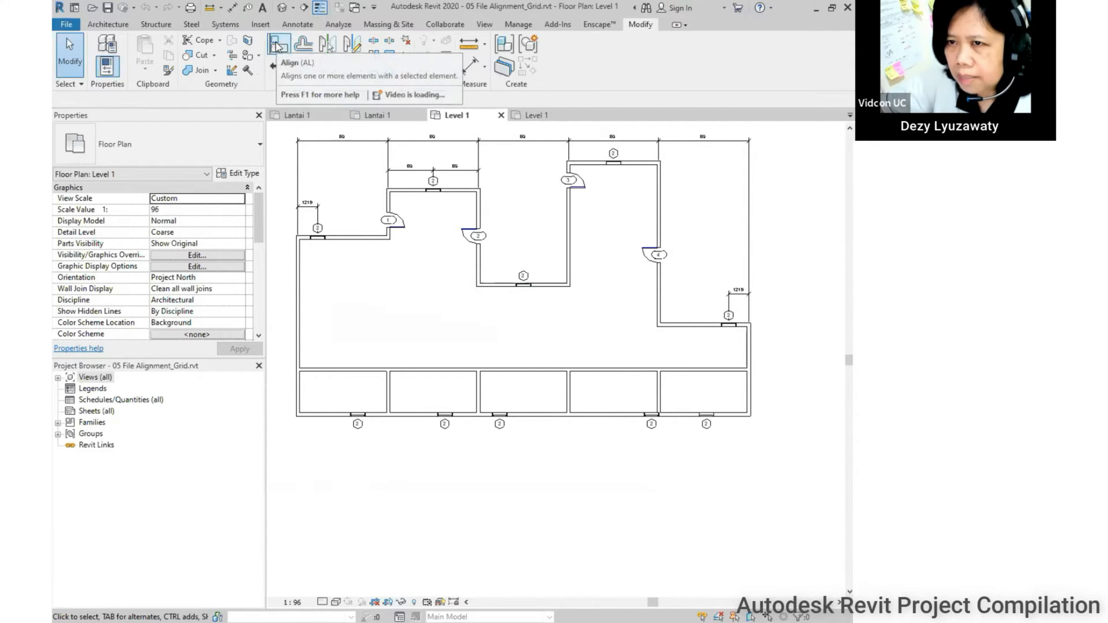
{"action": "left_click", "coordinate": [278, 43]}
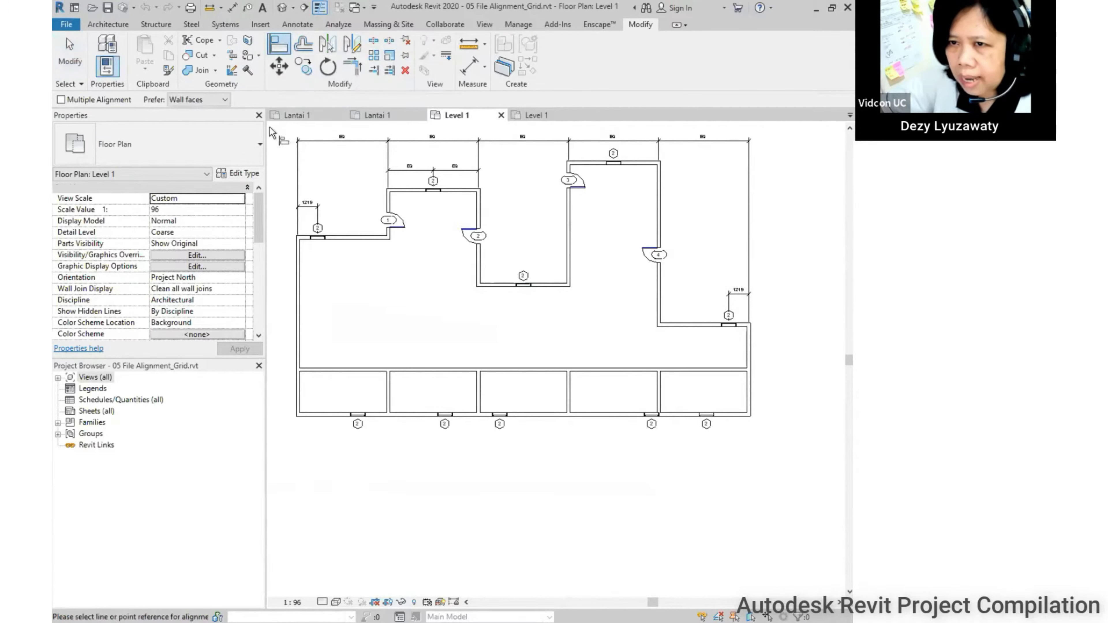
{"action": "left_click", "coordinate": [221, 100]}
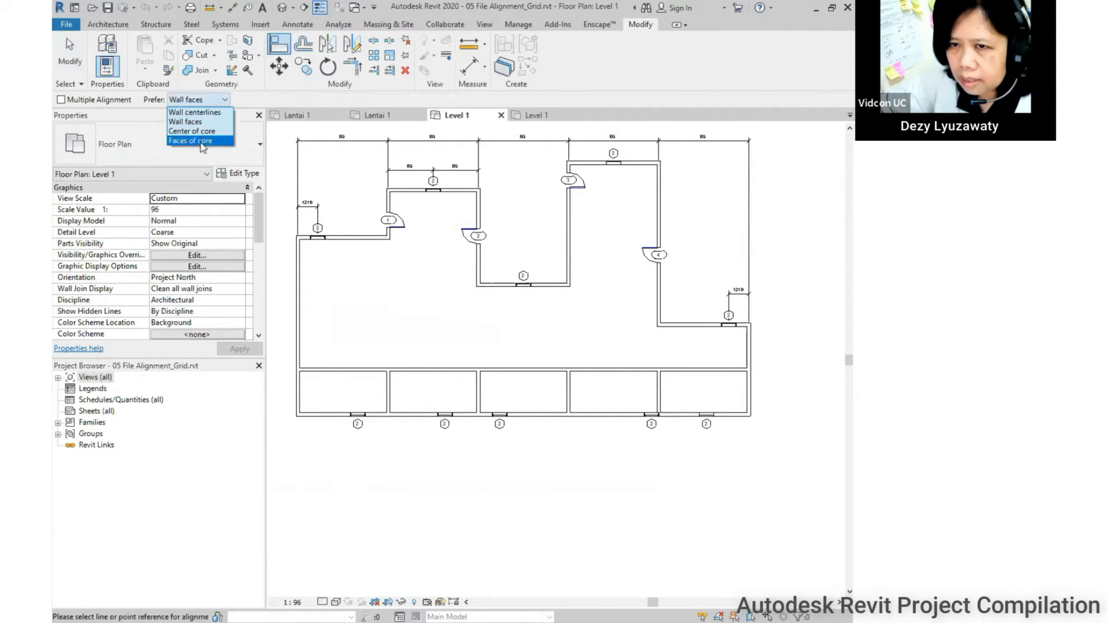
{"action": "left_click", "coordinate": [200, 112]}
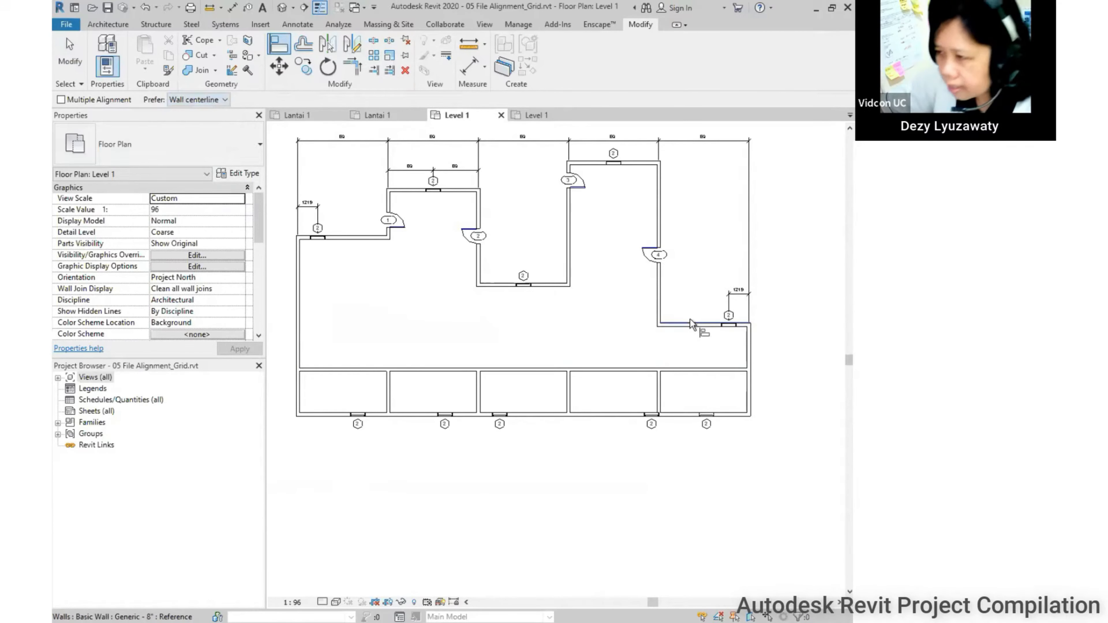
{"action": "key", "text": "Escape"}
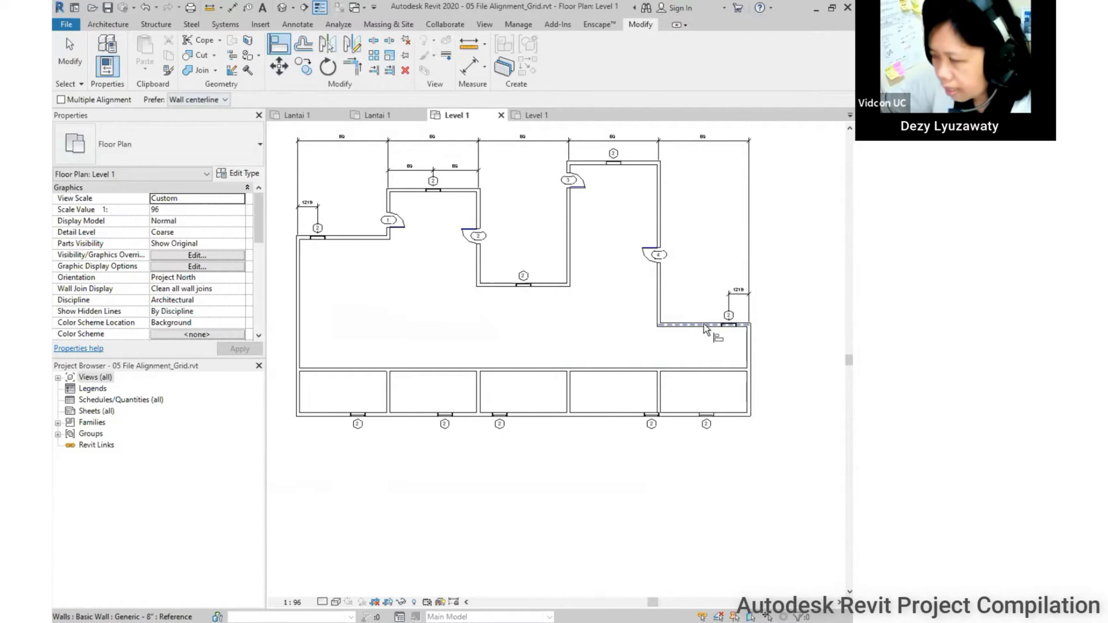
{"action": "left_click", "coordinate": [689, 326]}
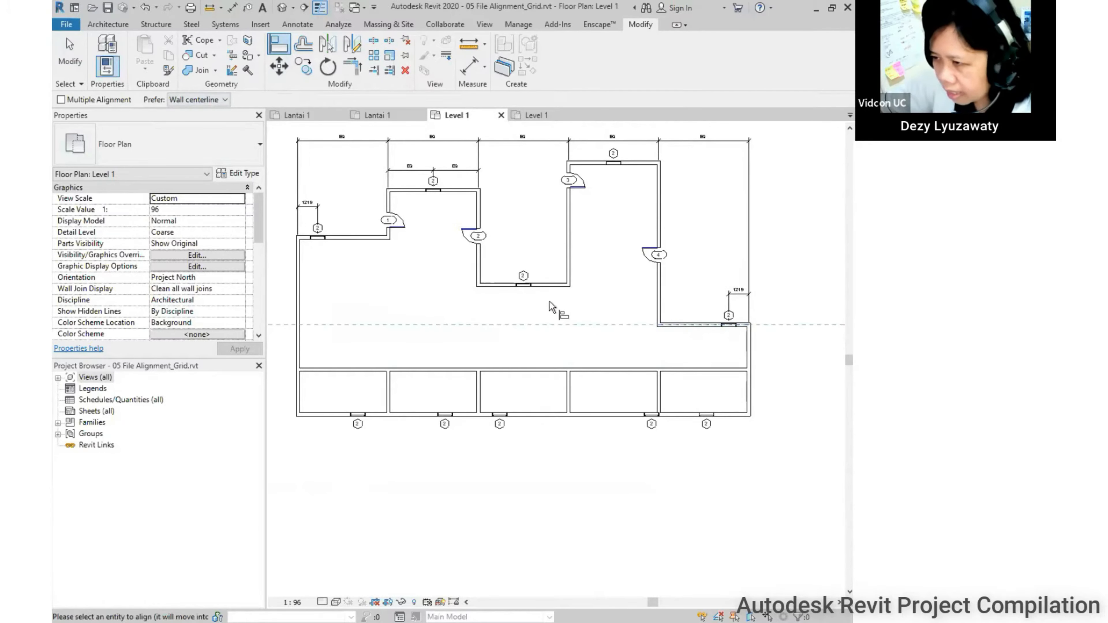
{"action": "left_click", "coordinate": [552, 284]}
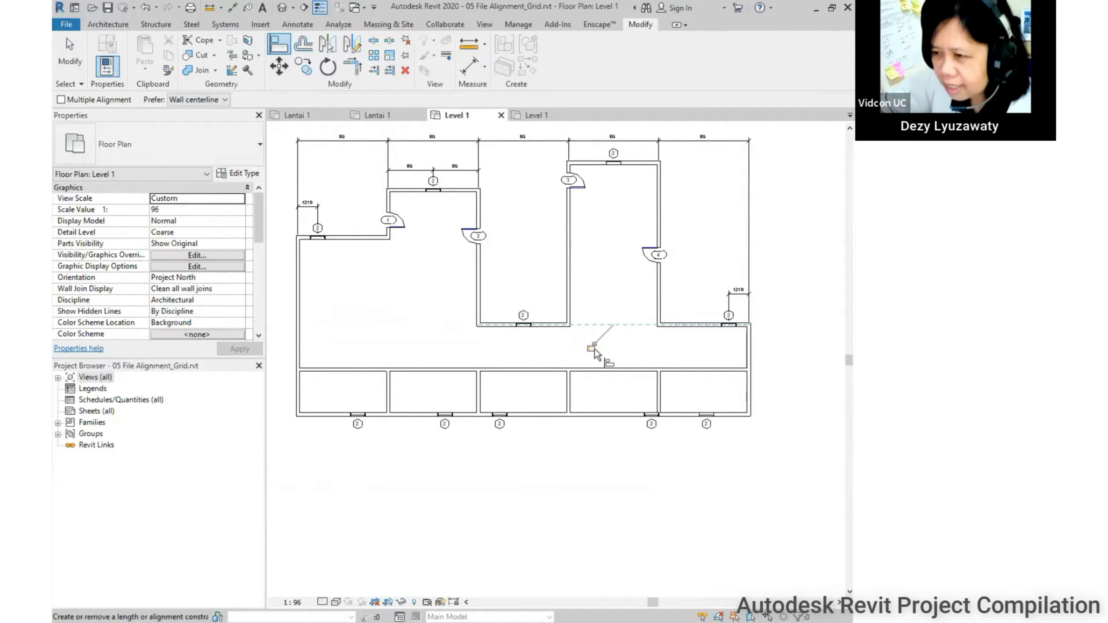
{"action": "key", "text": "ctrl"}
{"action": "key", "text": "ctrl"}
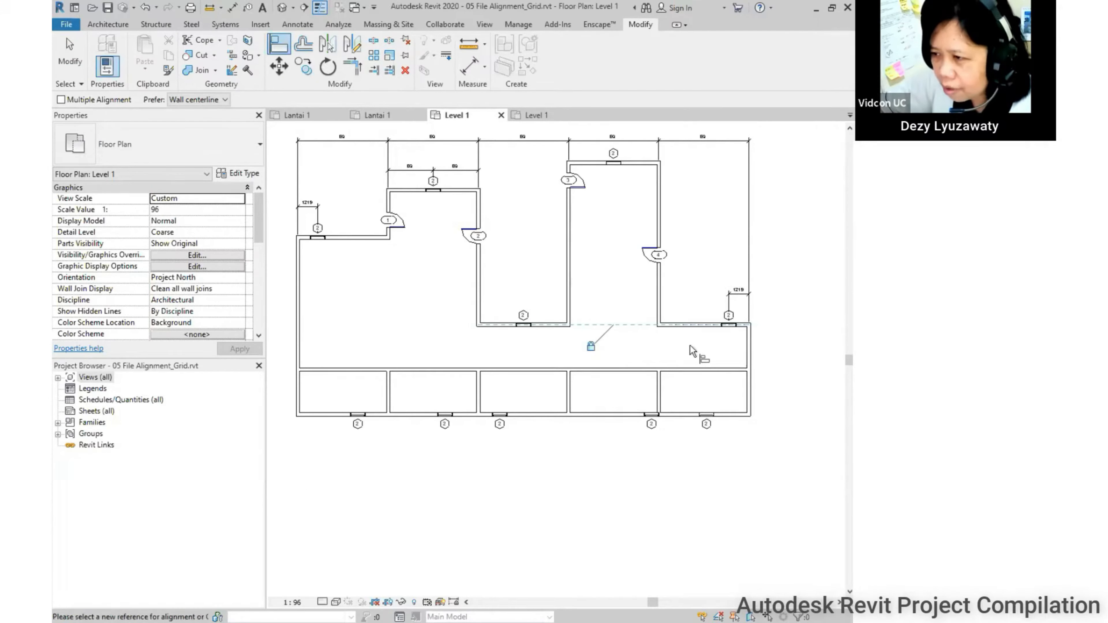
{"action": "key", "text": "Escape"}
{"action": "key", "text": "Escape"}
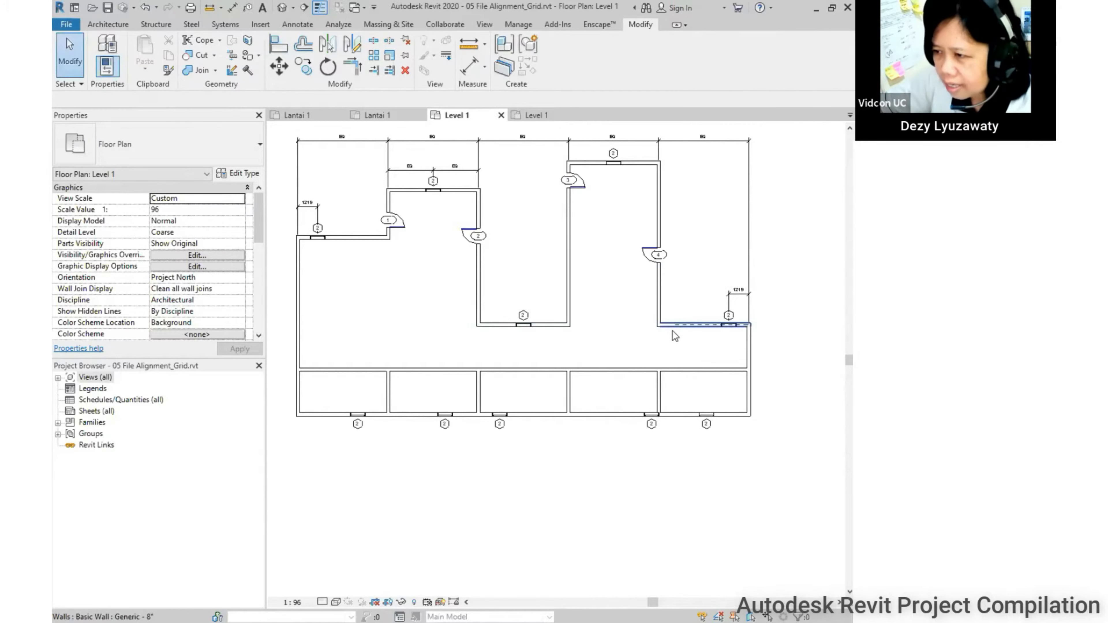
- Move the right-end upper wall up and set its distance from the long interior wall below to 5000
{"action": "left_click", "coordinate": [672, 326]}
{"action": "left_click_drag", "start_coordinate": [683, 325], "coordinate": [686, 284]}
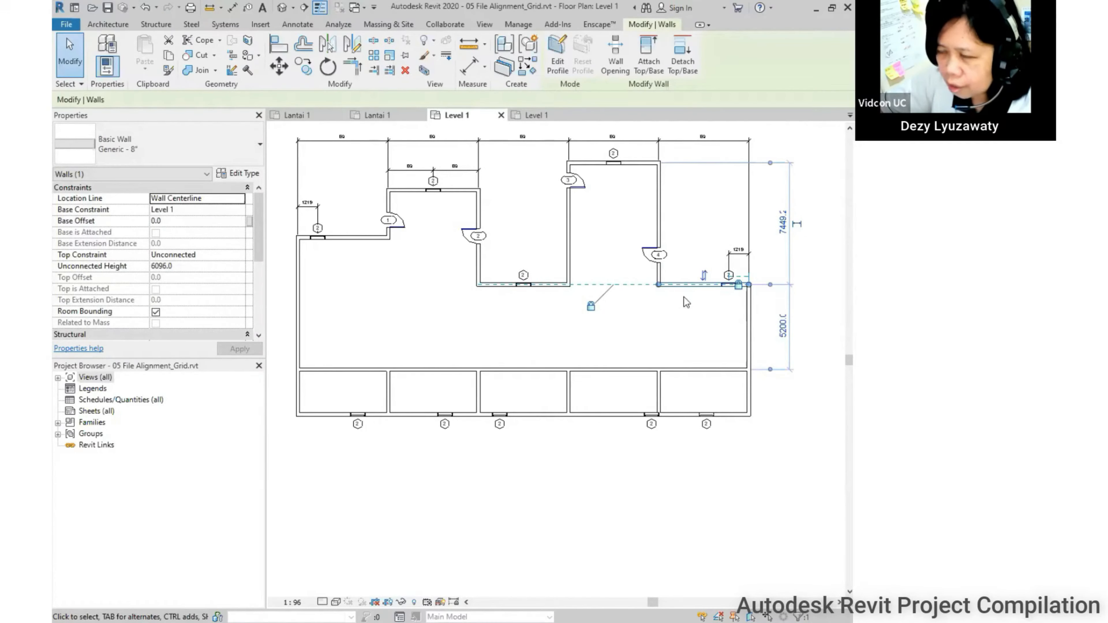
{"action": "left_click", "coordinate": [699, 322]}
{"action": "left_click", "coordinate": [701, 287]}
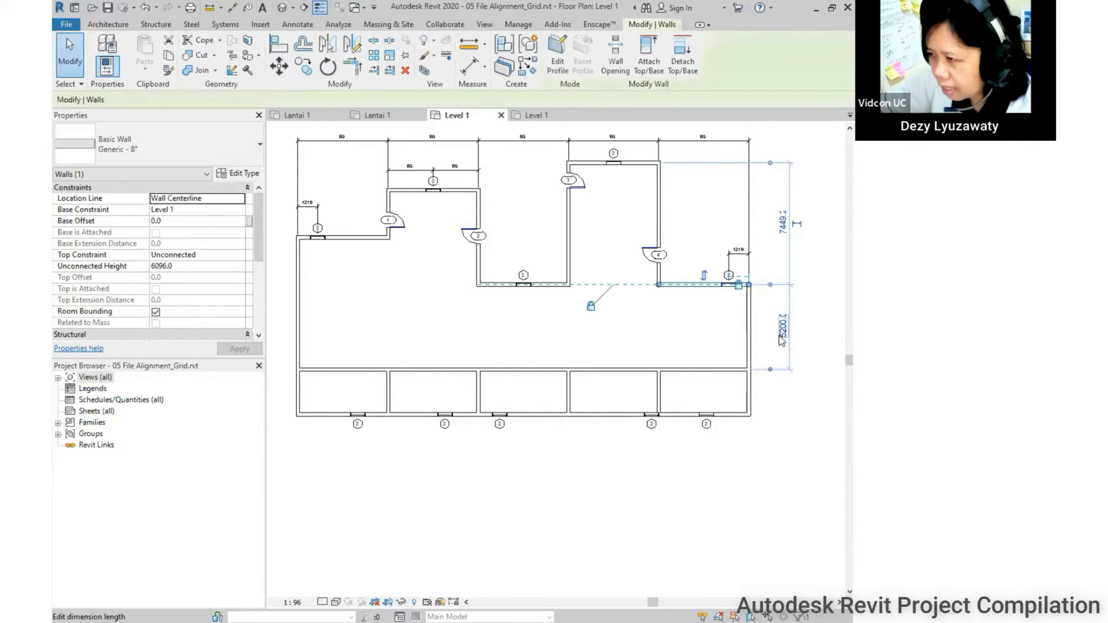
{"action": "left_click", "coordinate": [783, 327]}
{"action": "type", "text": "50"}
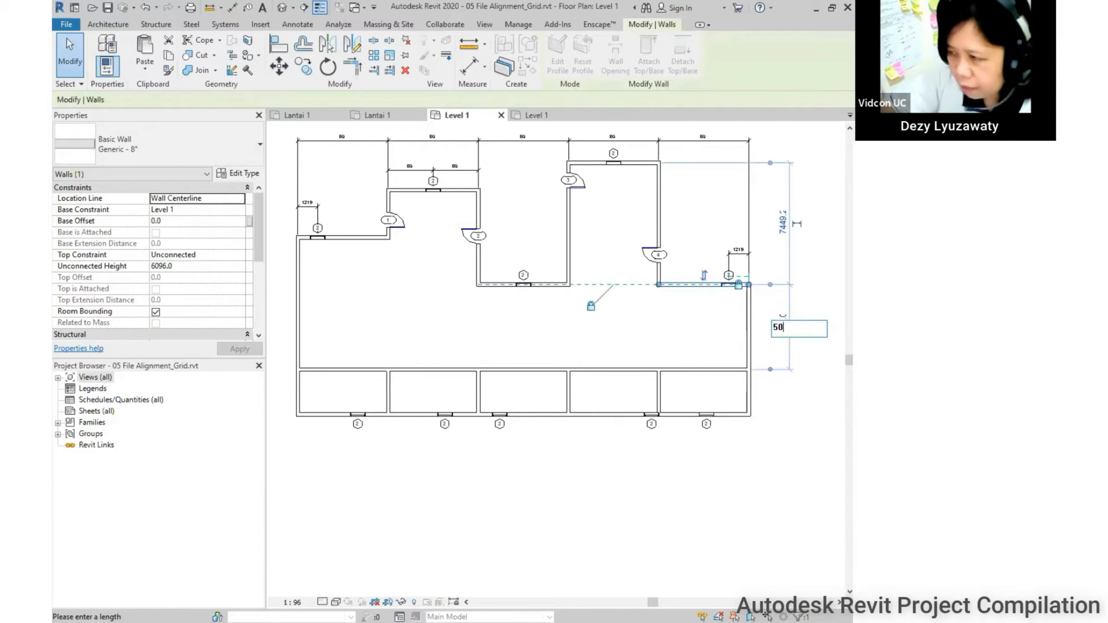
{"action": "type", "text": "00"}
{"action": "key", "text": "Return"}
{"action": "key", "text": "Escape"}
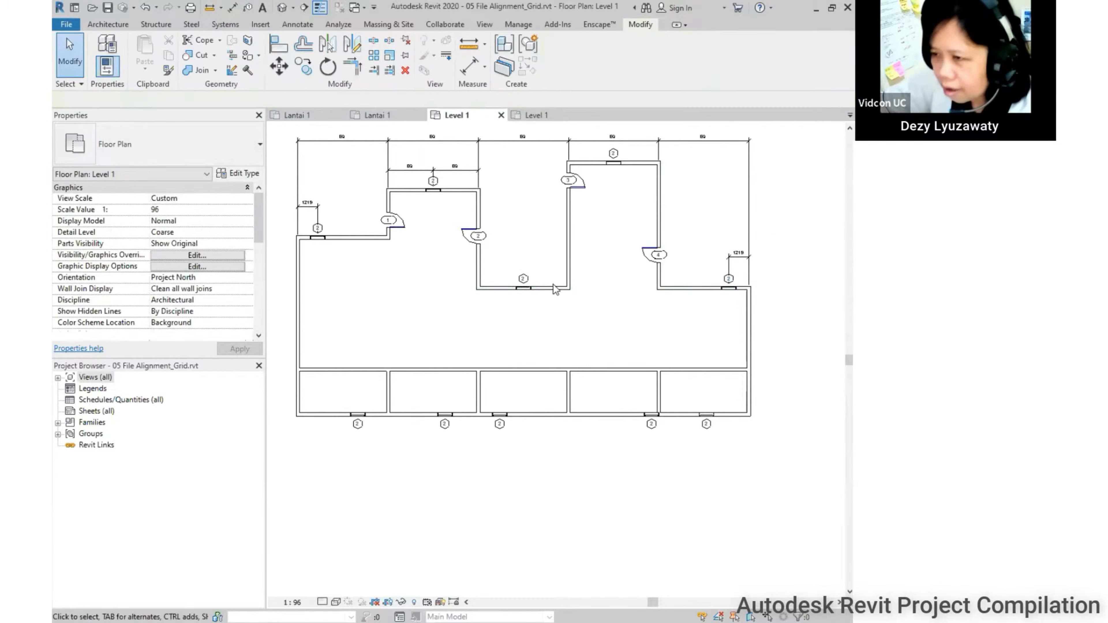
{"action": "left_click", "coordinate": [552, 289]}
{"action": "left_click", "coordinate": [482, 287]}
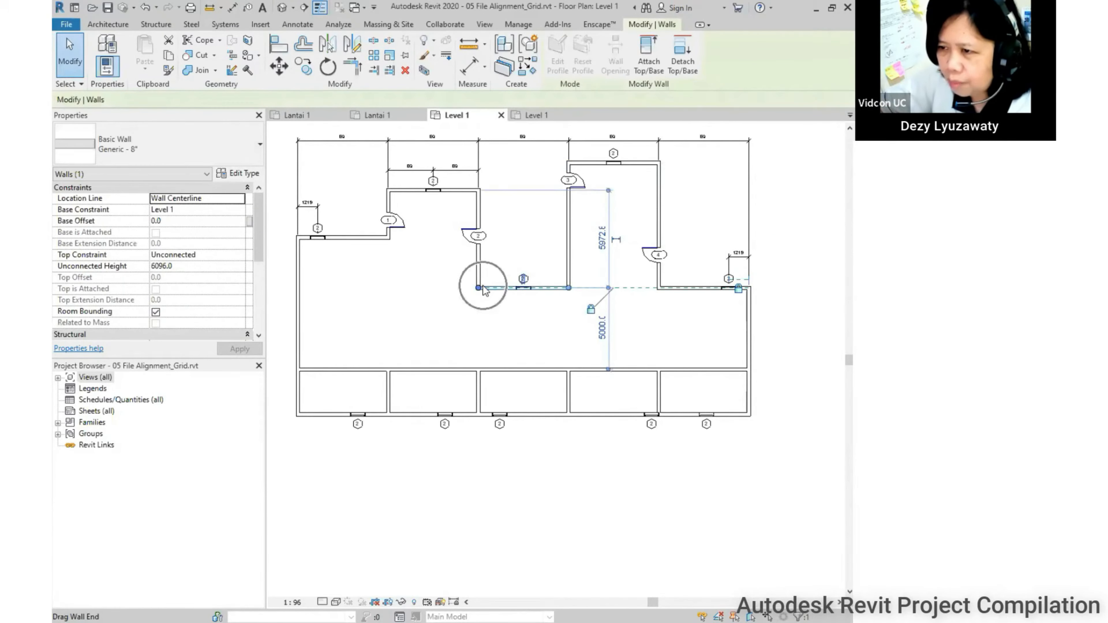
{"action": "key", "text": "Escape"}
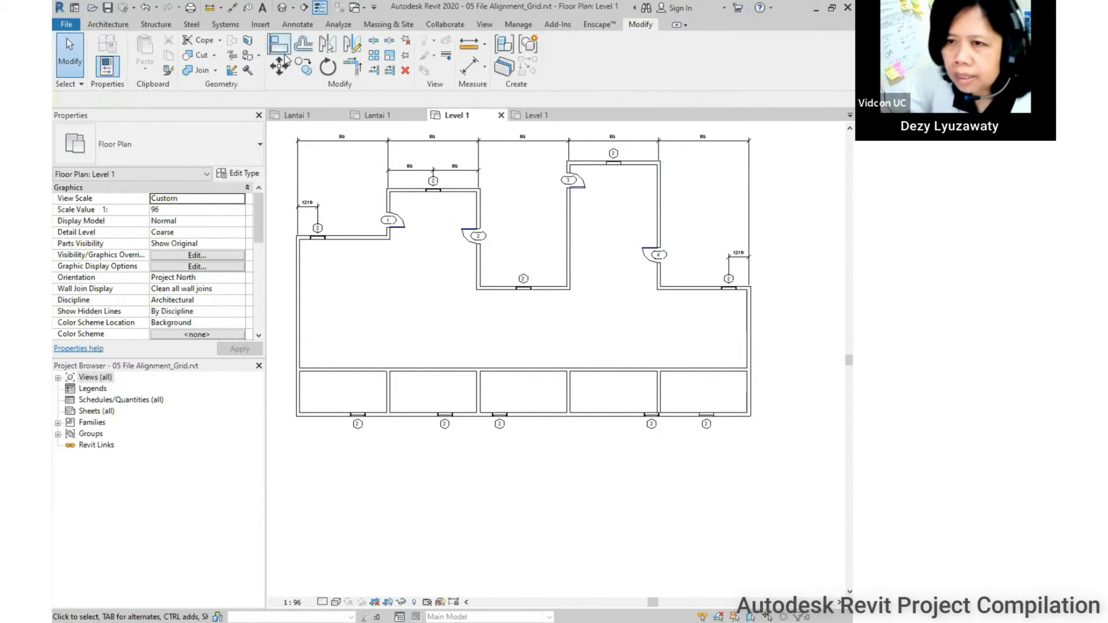
- Align the left-end upper wall with the right-end upper wall along their centerlines
{"action": "left_click", "coordinate": [278, 44]}
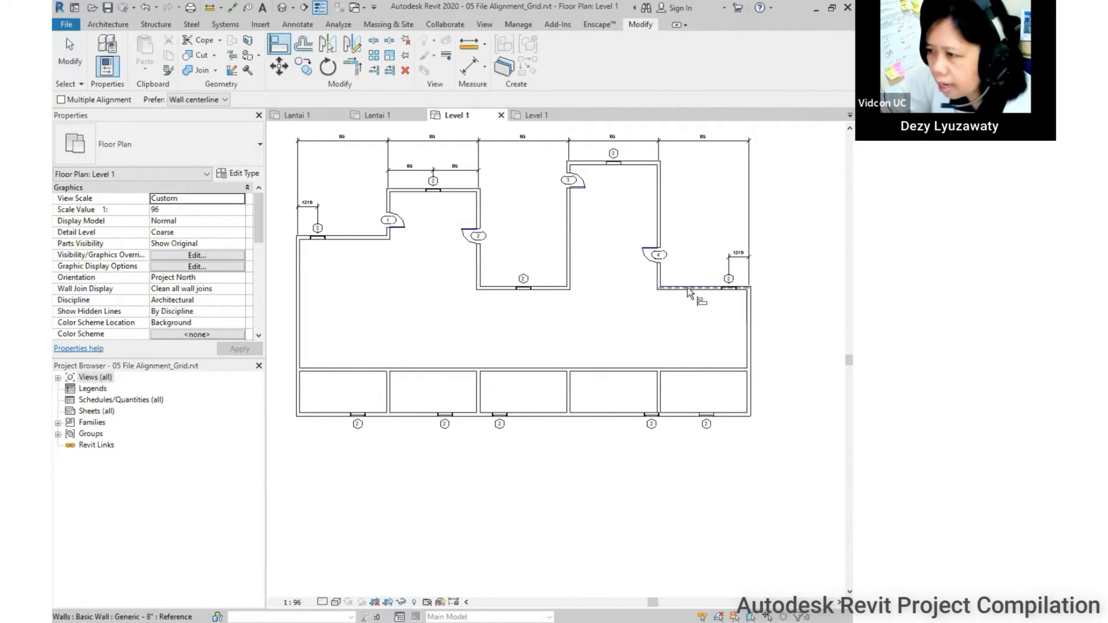
{"action": "left_click", "coordinate": [351, 238]}
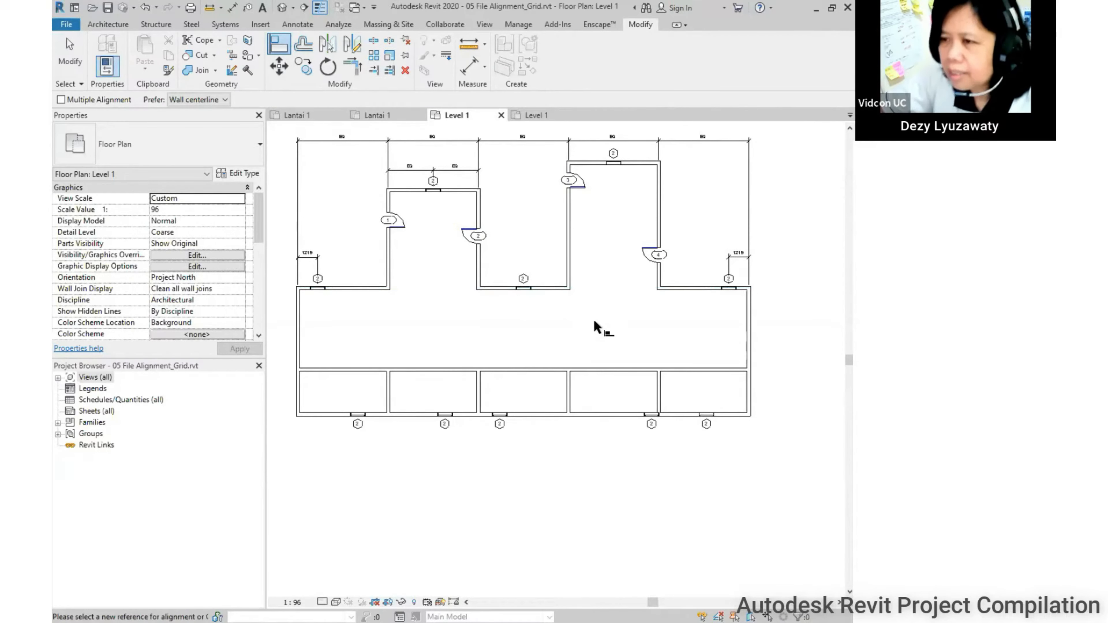
{"action": "left_click", "coordinate": [468, 190]}
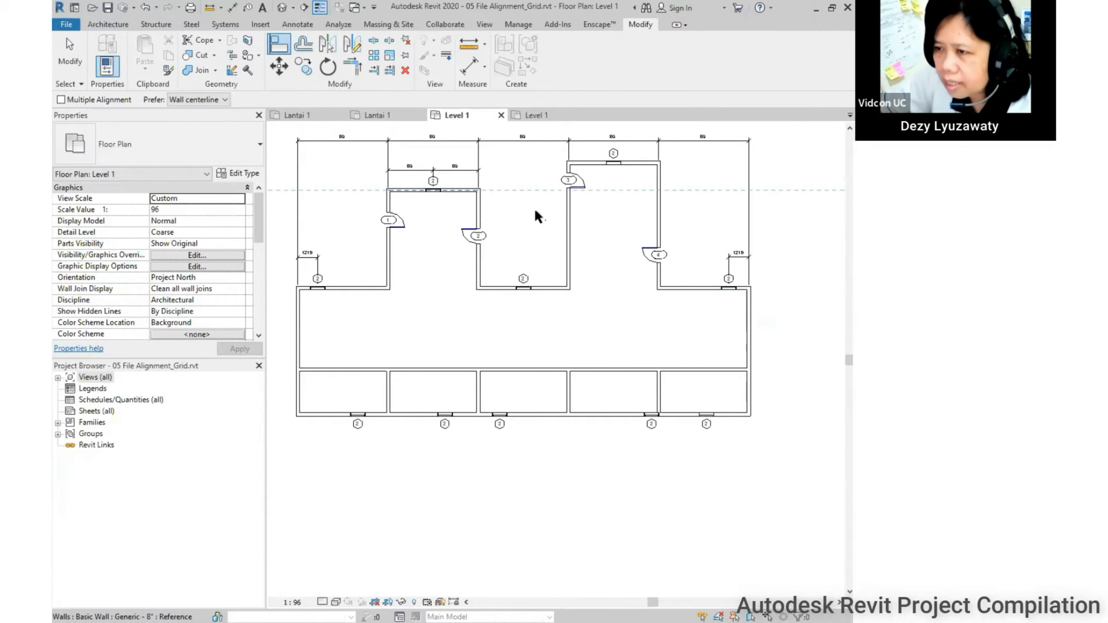
{"action": "key", "text": "Escape"}
{"action": "key", "text": "Escape"}
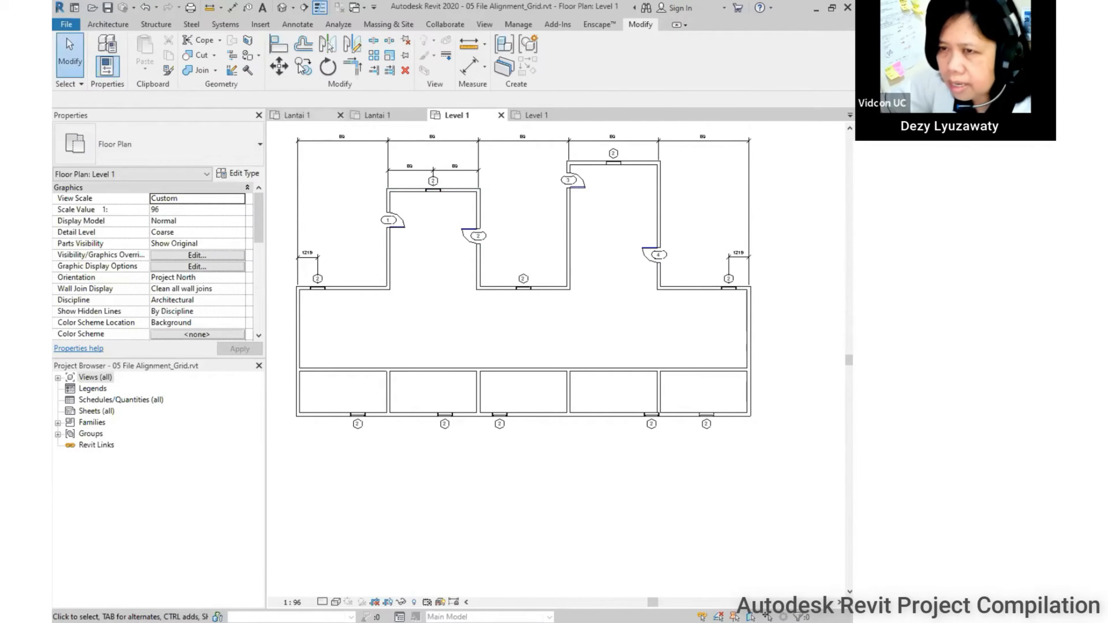
- Align the center of door 2 with the center of door 4 and lock the alignment
{"action": "left_click", "coordinate": [279, 45]}
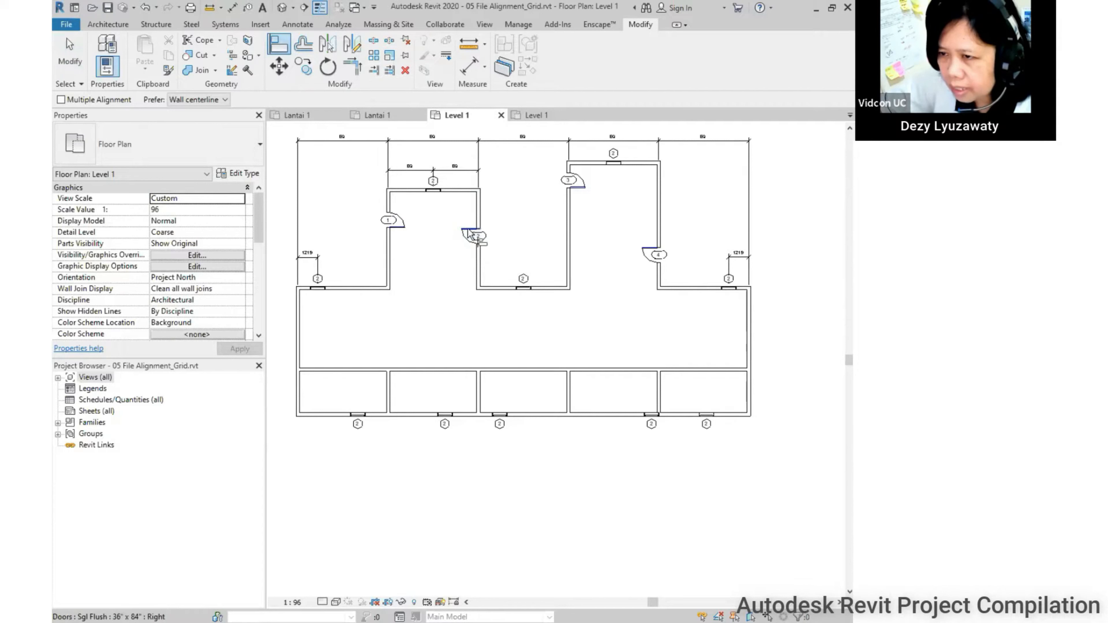
{"action": "left_click", "coordinate": [657, 254]}
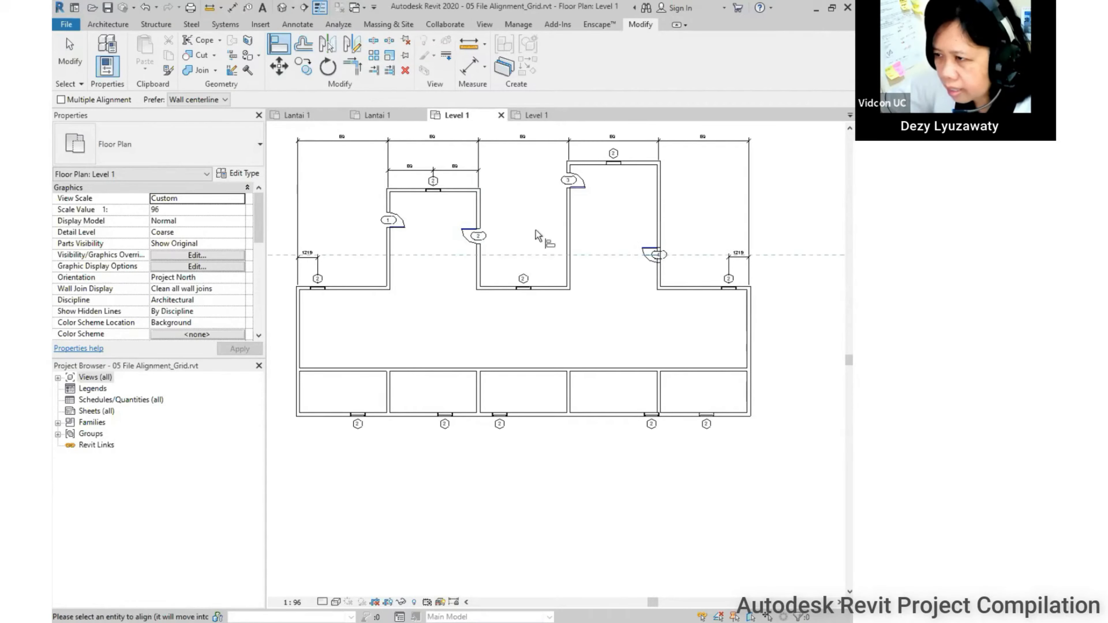
{"action": "left_click", "coordinate": [491, 240]}
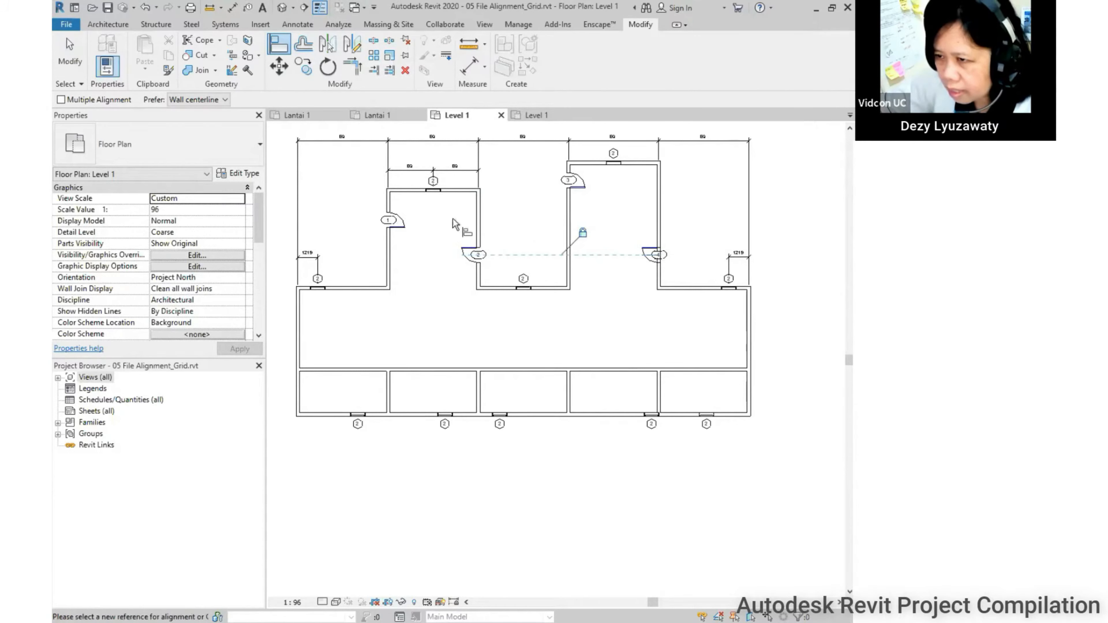
- Align the center of door 4 with the center of door 1
{"action": "left_click", "coordinate": [389, 221]}
{"action": "left_click", "coordinate": [658, 255]}
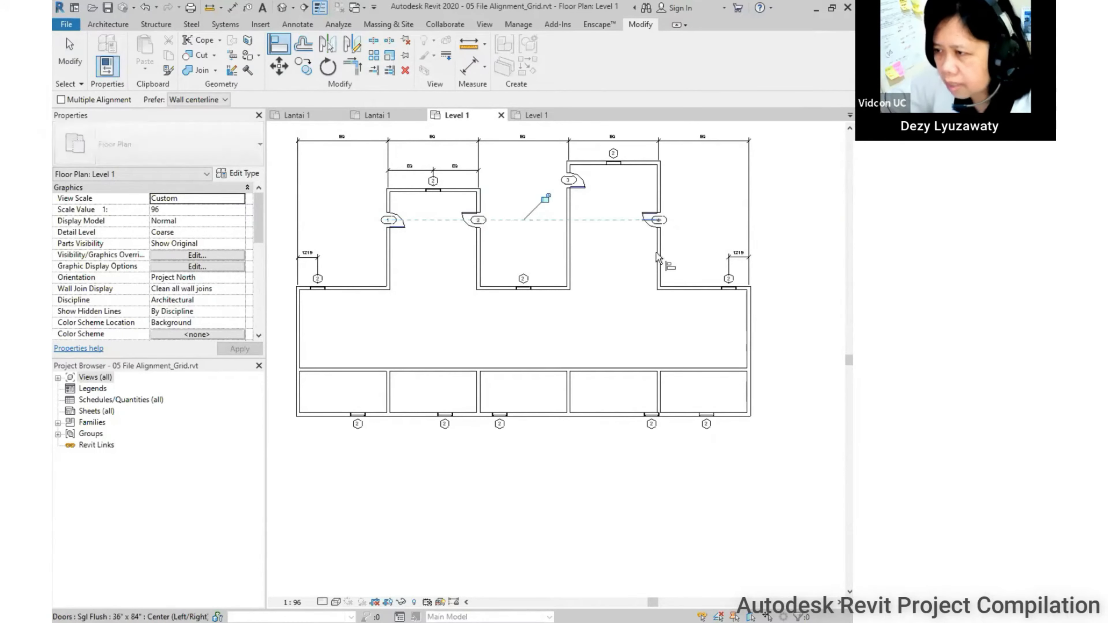
{"action": "key", "text": "Escape"}
{"action": "key", "text": "Escape"}
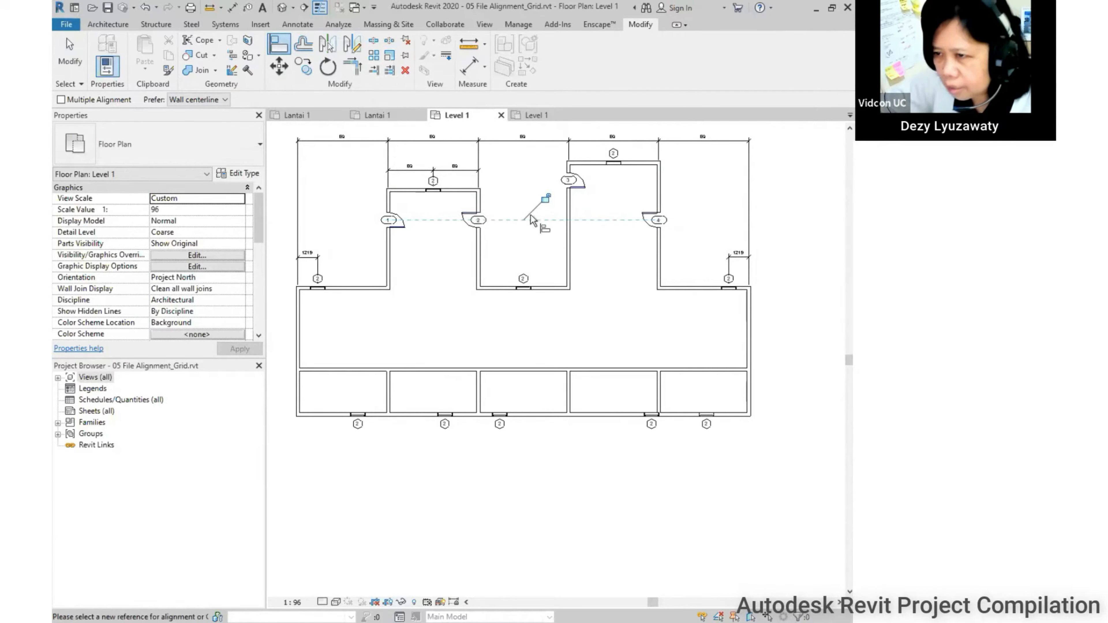
{"action": "left_click", "coordinate": [577, 183]}
{"action": "left_click", "coordinate": [596, 229]}
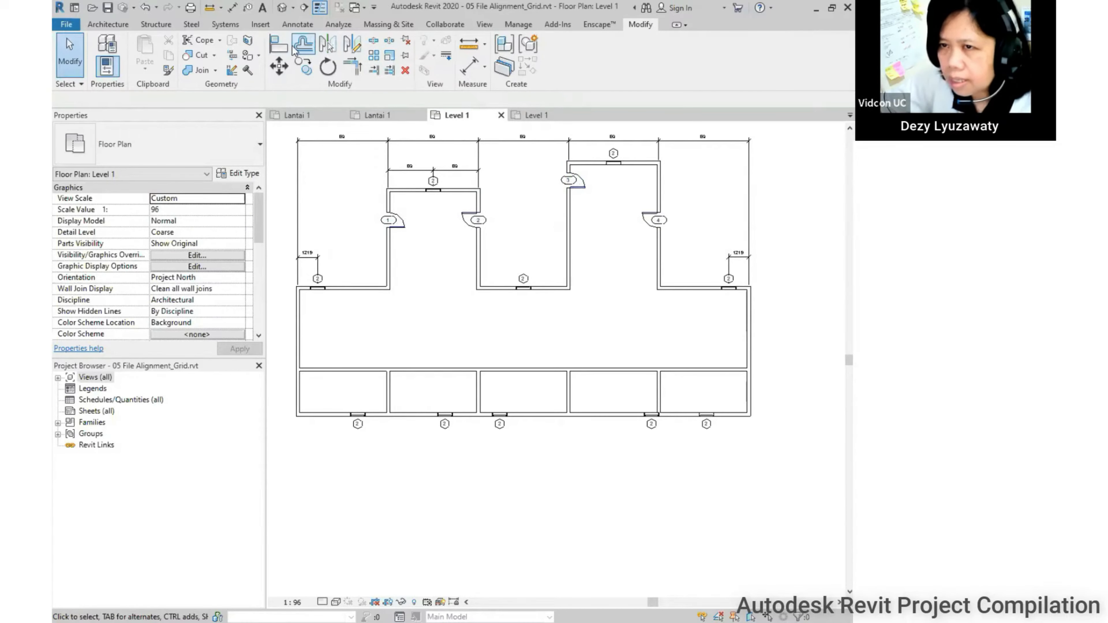
- Align the center of door 3 with the center of door 4 and lock the alignment
{"action": "left_click", "coordinate": [278, 43]}
{"action": "left_click", "coordinate": [650, 221]}
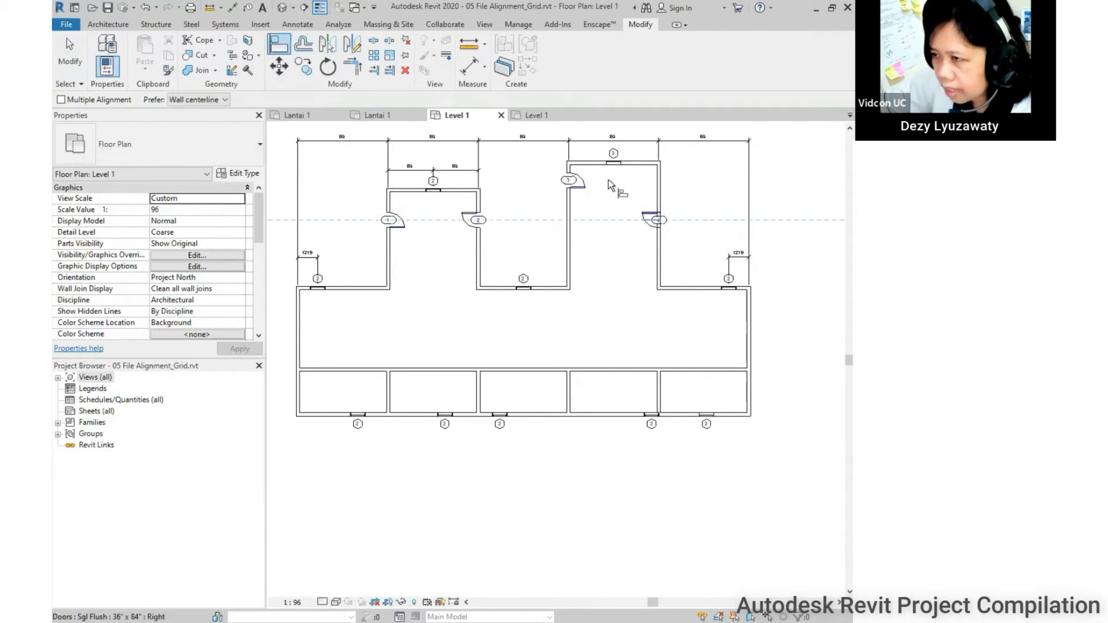
{"action": "left_click", "coordinate": [569, 180]}
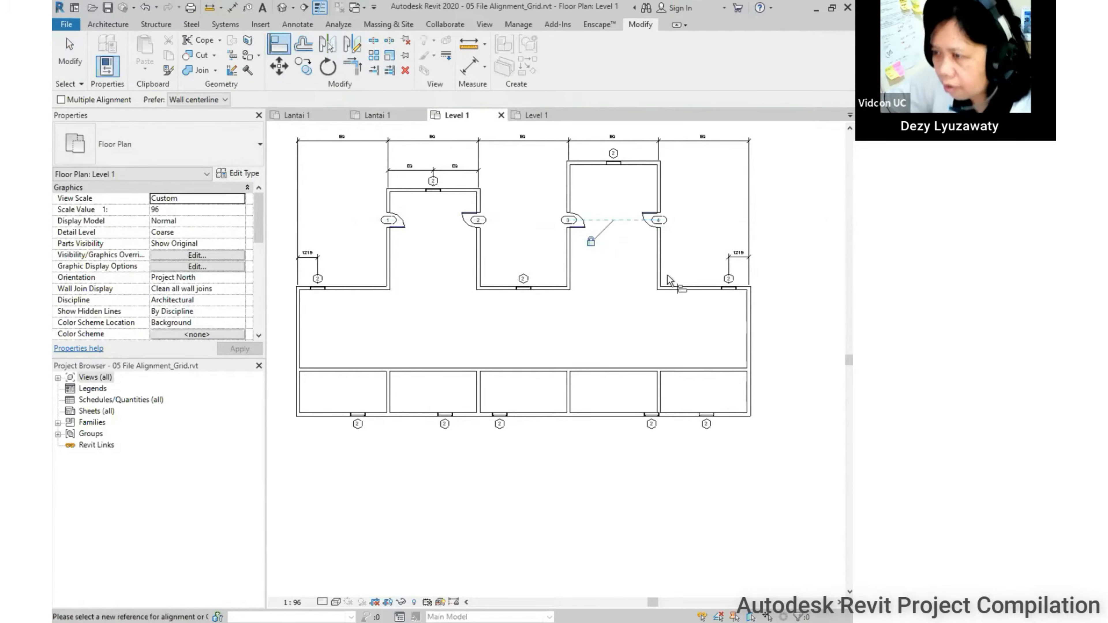
{"action": "key", "text": "Escape"}
{"action": "key", "text": "Escape"}
- Set the distance from door 4 to the horizontal wall below it to 3500
{"action": "left_click", "coordinate": [645, 224]}
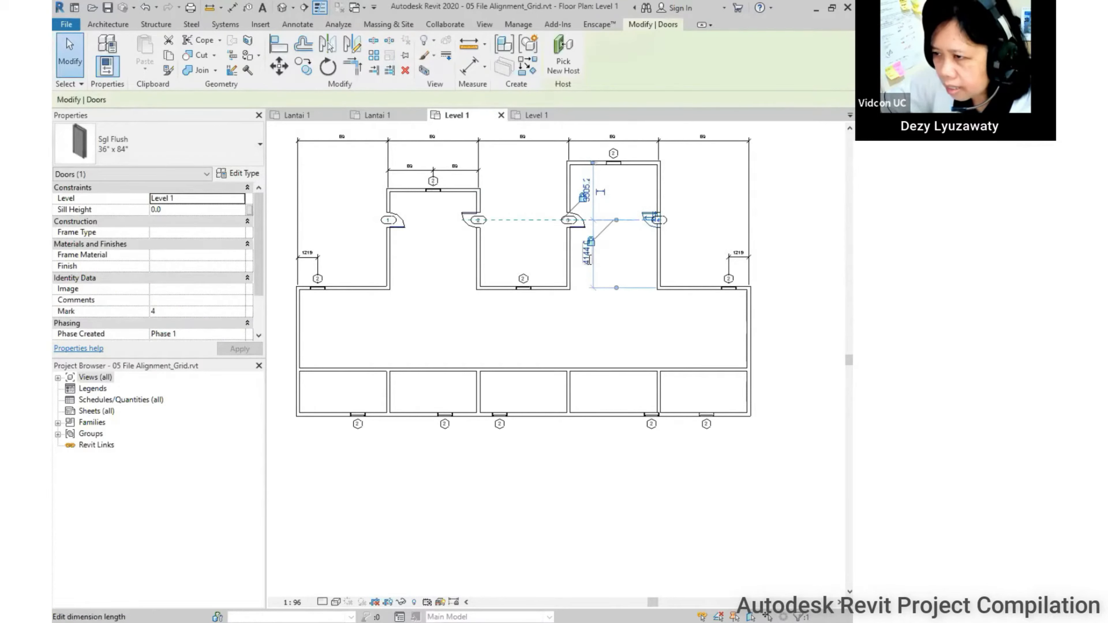
{"action": "left_click", "coordinate": [586, 253]}
{"action": "type", "text": "35"}
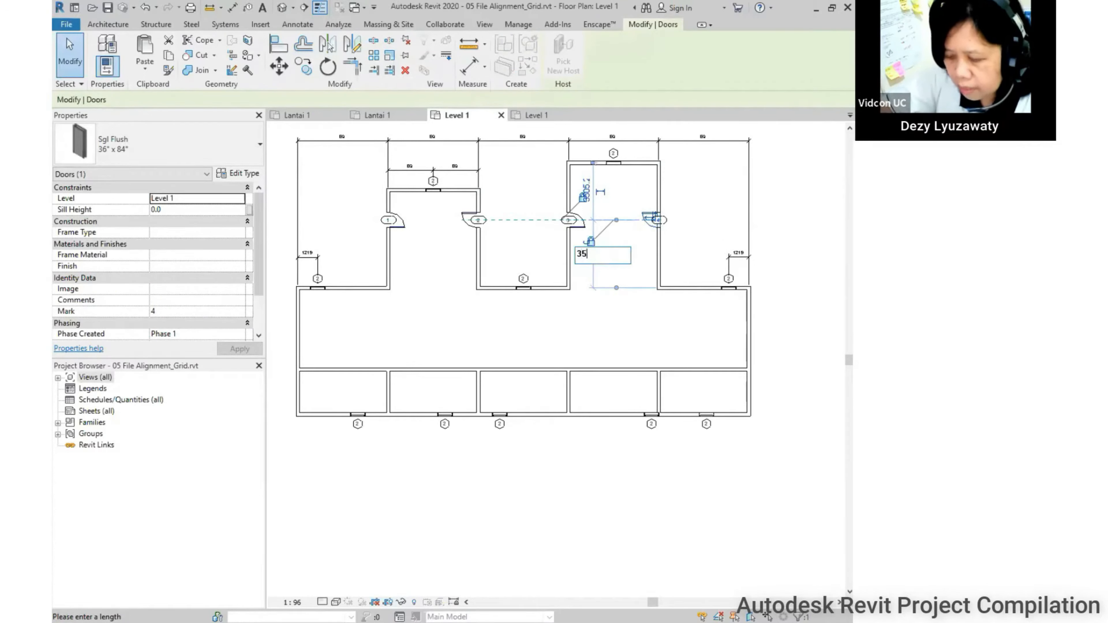
{"action": "type", "text": "00"}
{"action": "key", "text": "Return"}
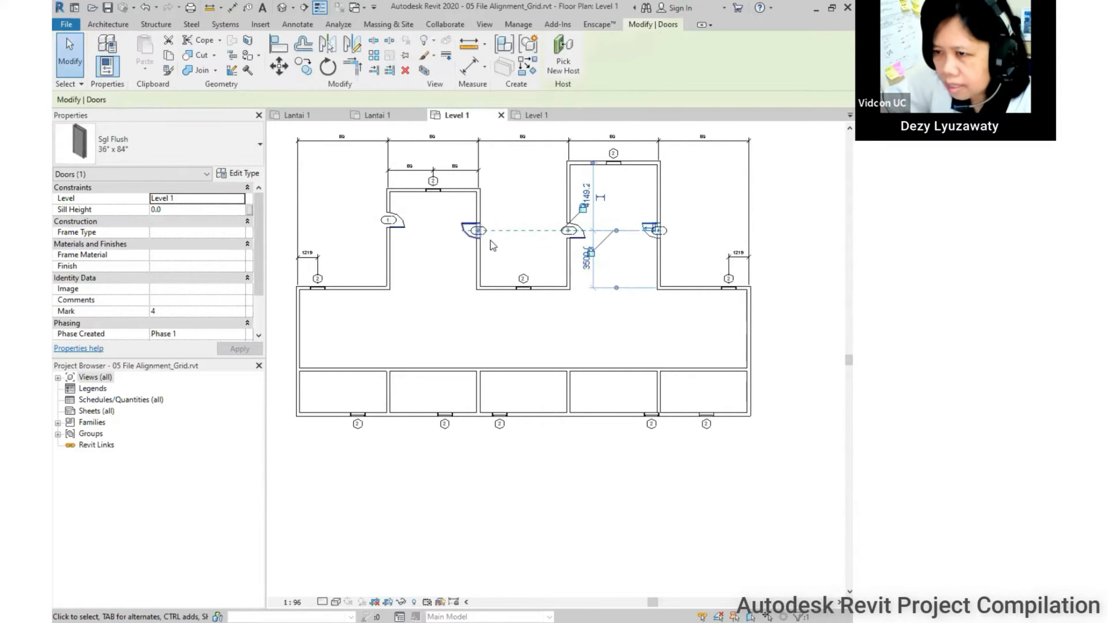
{"action": "key", "text": "Escape"}
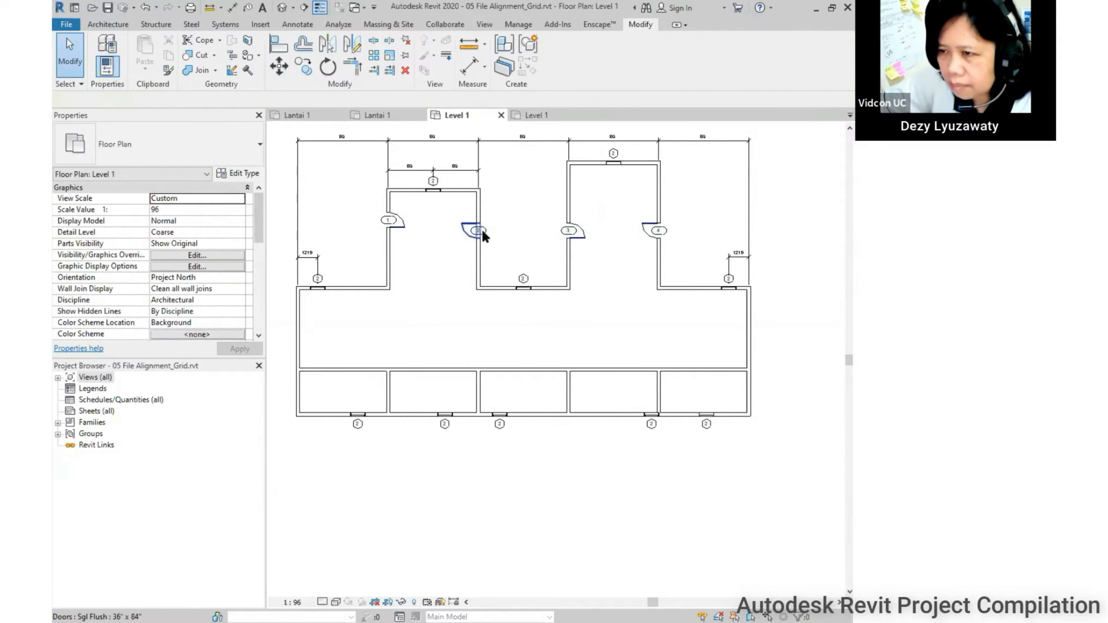
- Align the center of door 1 with the center of door 2
{"action": "left_click", "coordinate": [482, 230]}
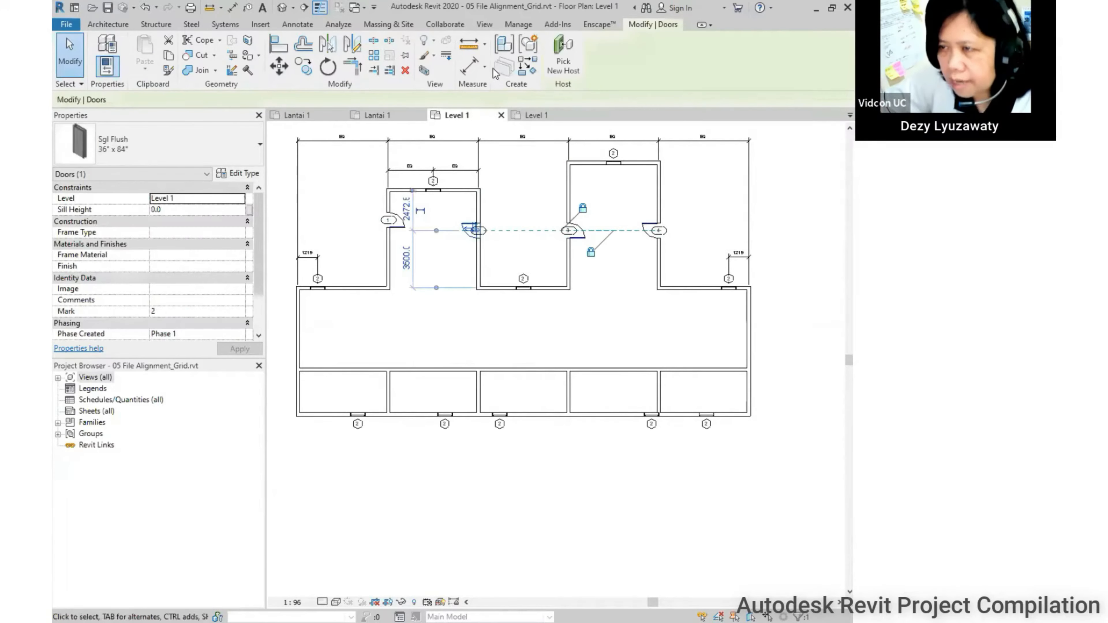
{"action": "left_click", "coordinate": [285, 51]}
{"action": "left_click", "coordinate": [479, 237]}
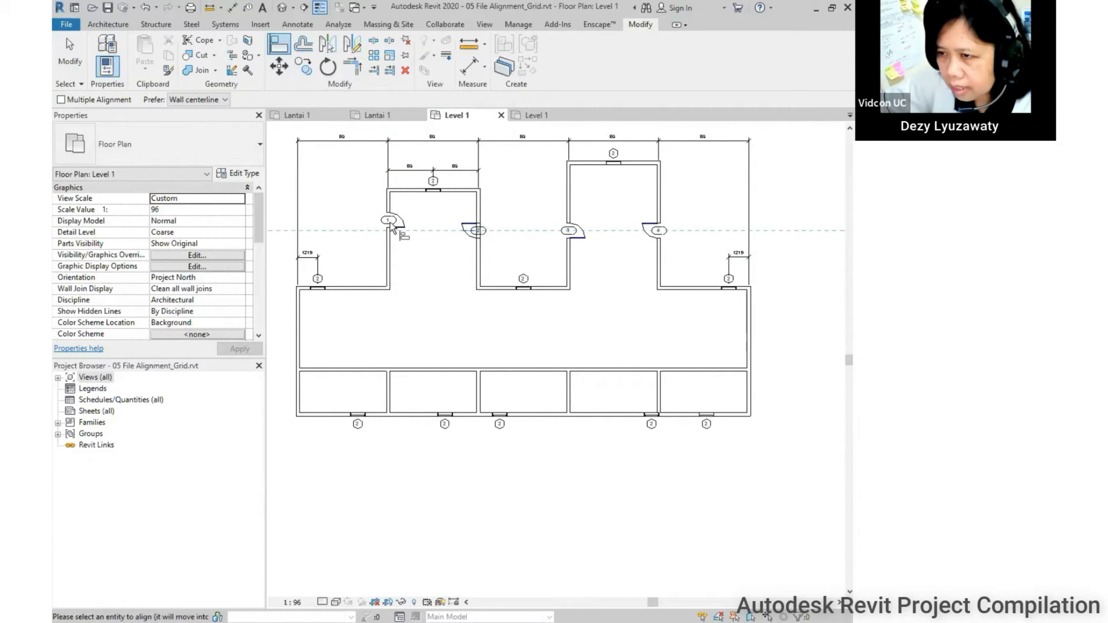
{"action": "left_click", "coordinate": [390, 221]}
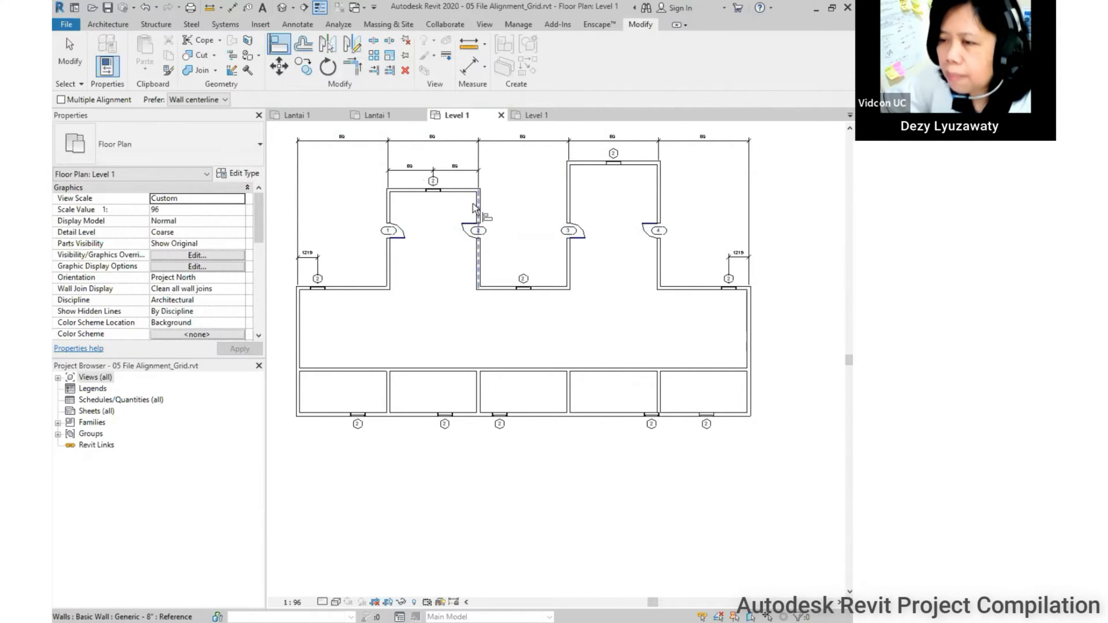
- Align the top wall of the right wing with the top wall of the left wing and lock the alignment
{"action": "left_click", "coordinate": [469, 192]}
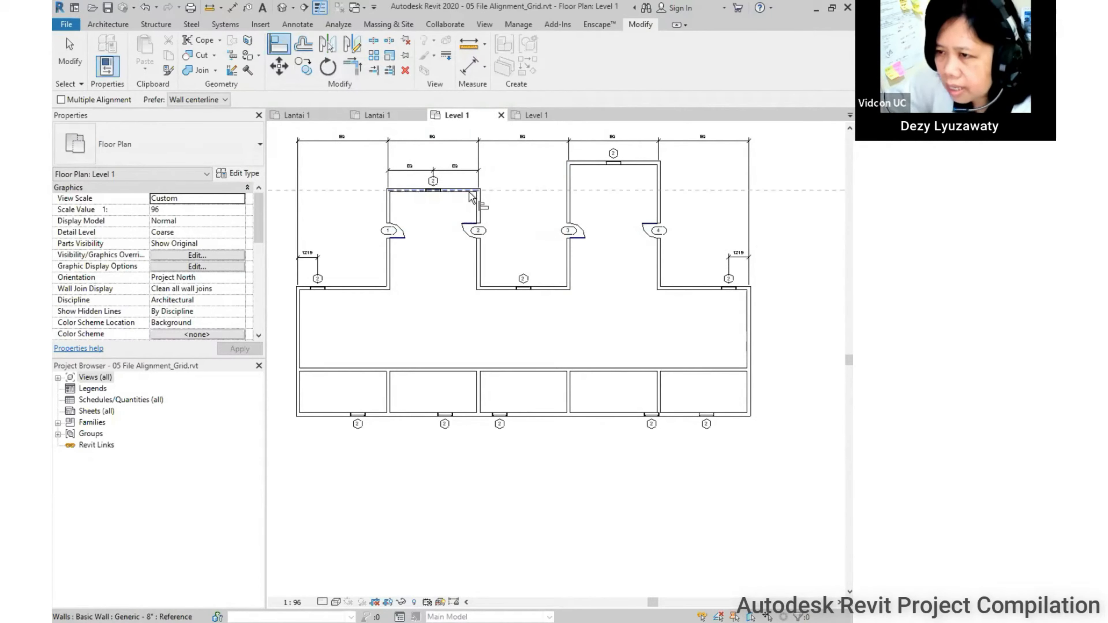
{"action": "left_click", "coordinate": [594, 164]}
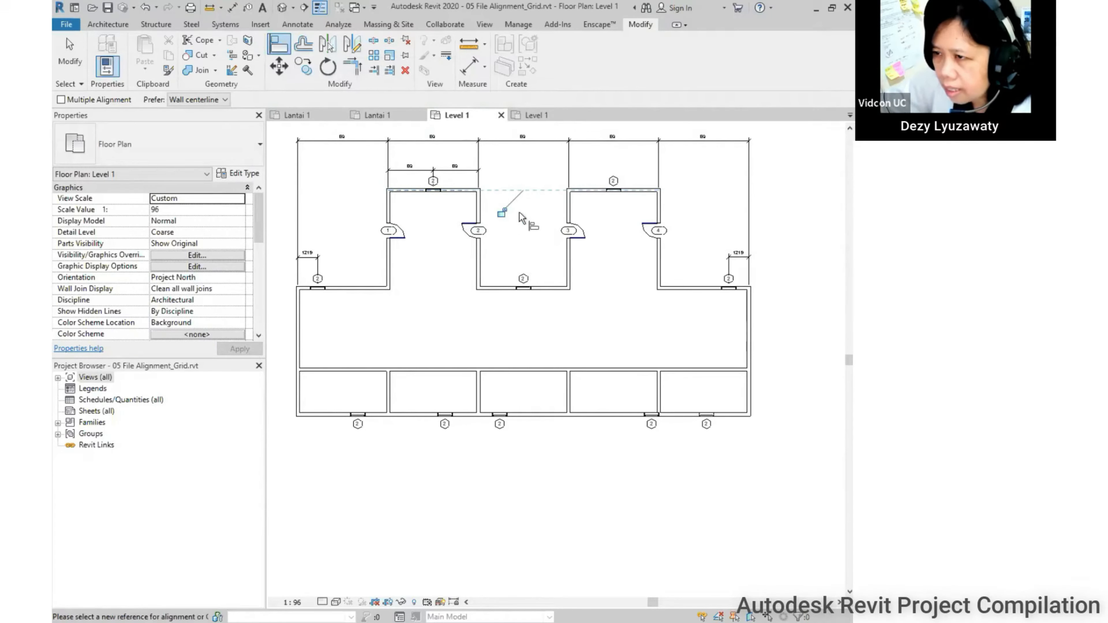
{"action": "left_click", "coordinate": [501, 213]}
- Align the centers of the three leftmost bottom-wall windows with the windows directly above them and lock the alignments
{"action": "middle_click_drag", "start_coordinate": [549, 353], "coordinate": [650, 337]}
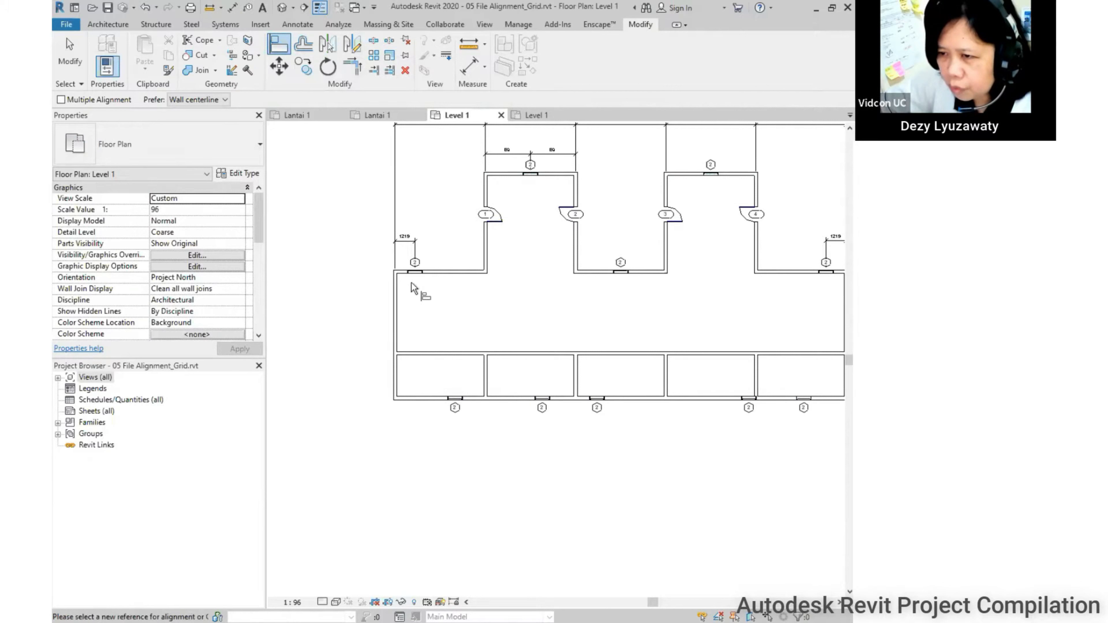
{"action": "left_click", "coordinate": [415, 273]}
{"action": "left_click", "coordinate": [456, 398]}
{"action": "middle_click_drag", "start_coordinate": [537, 291], "coordinate": [474, 315]}
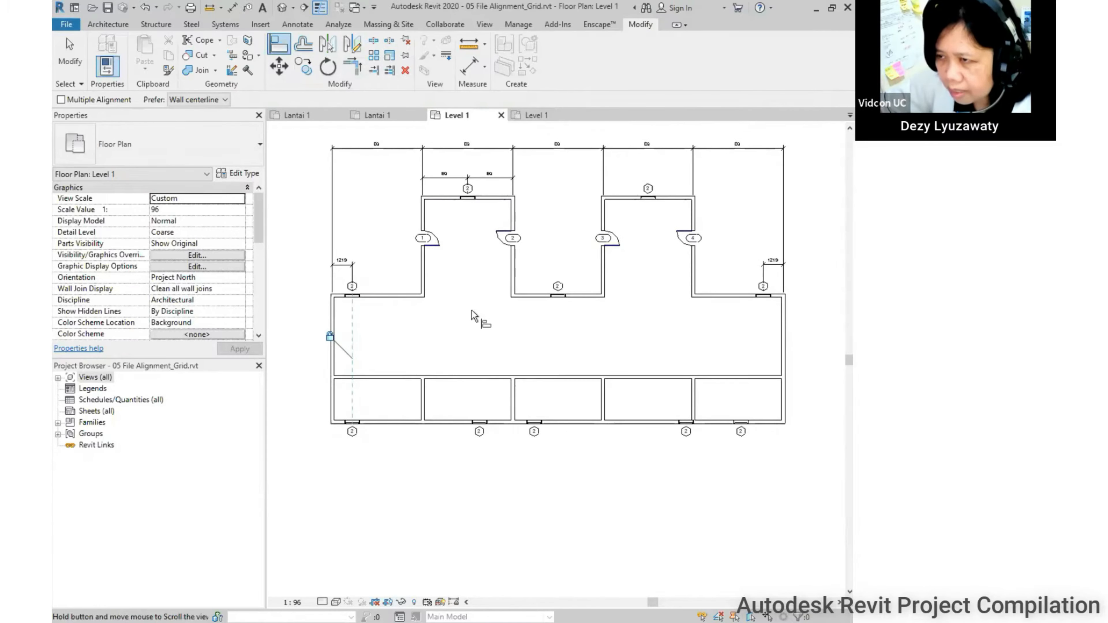
{"action": "left_click", "coordinate": [467, 199]}
{"action": "left_click", "coordinate": [480, 422]}
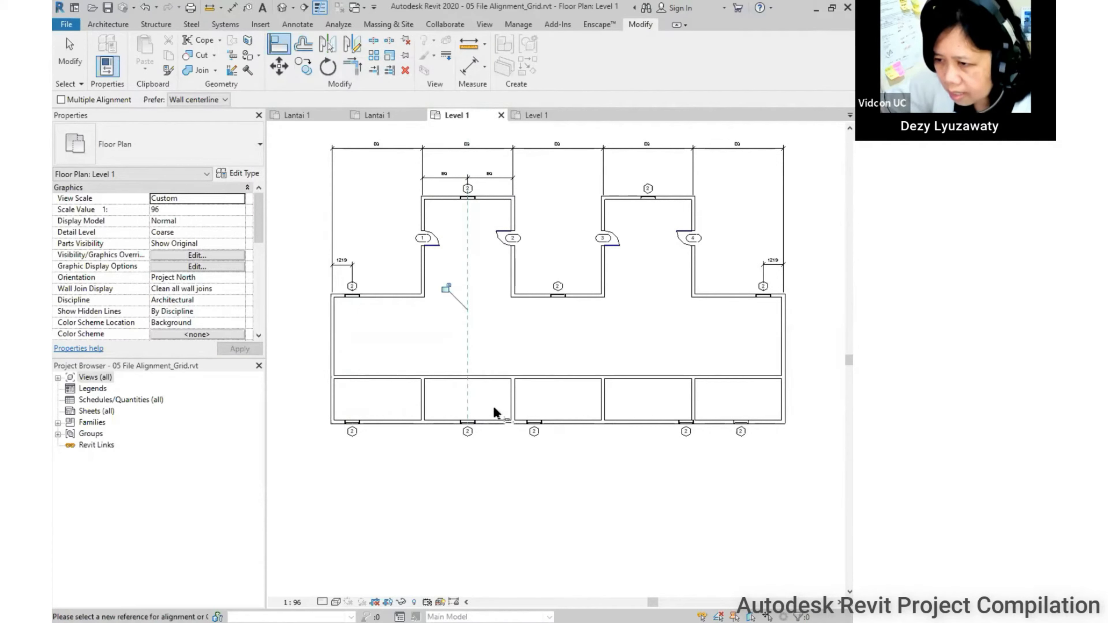
{"action": "left_click", "coordinate": [559, 297]}
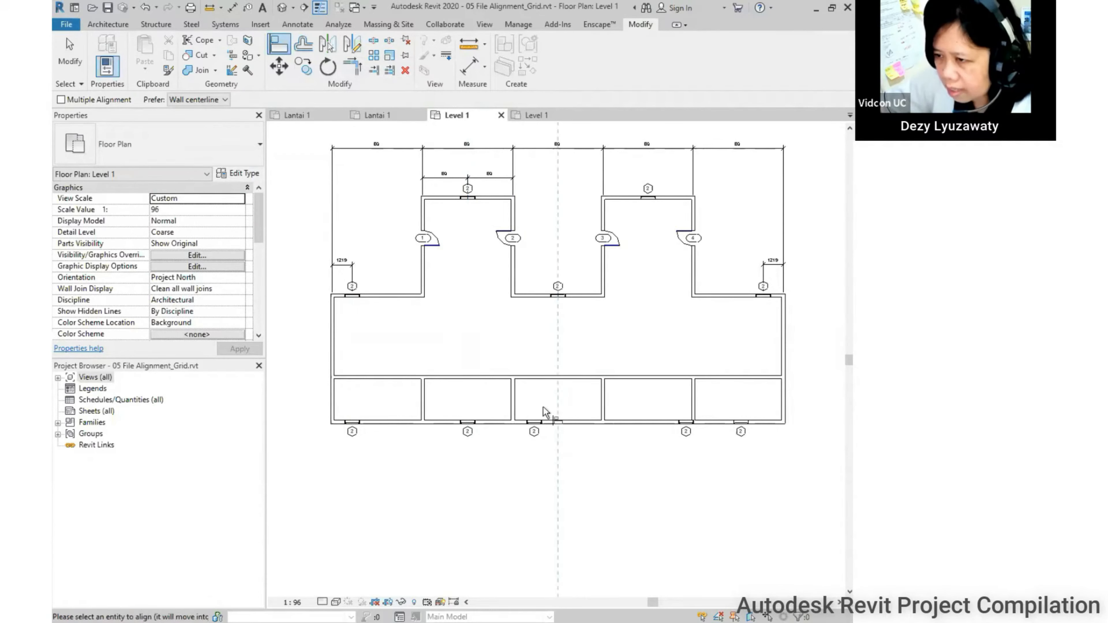
{"action": "left_click", "coordinate": [540, 423]}
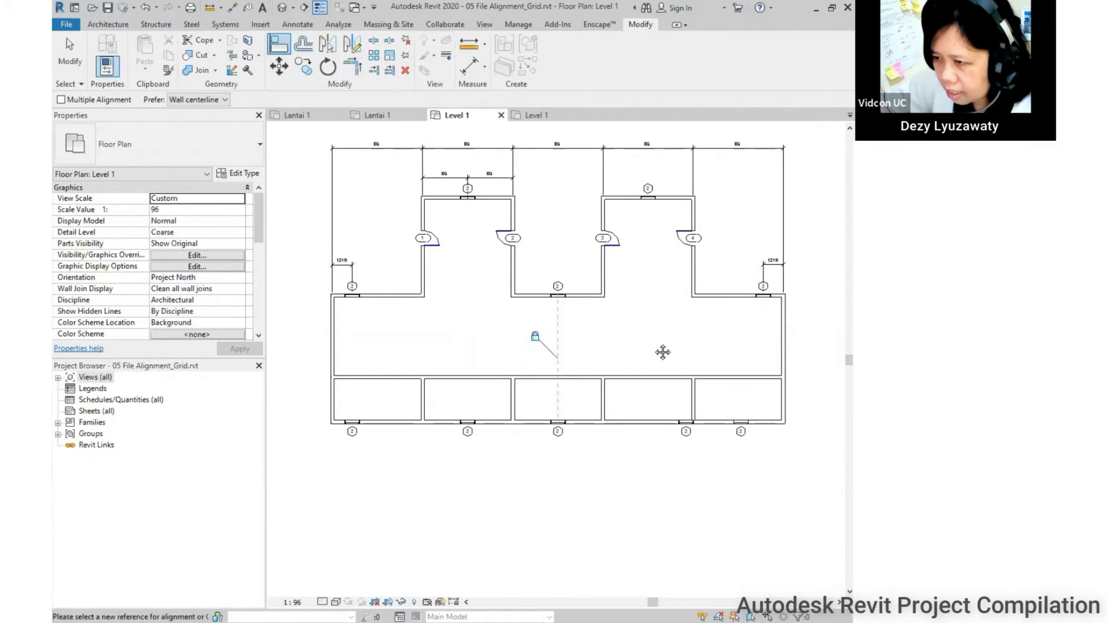
- Align the two rightmost bottom-wall windows with the right wing's top window and the far-right upper window, and lock the alignments
{"action": "middle_click_drag", "start_coordinate": [662, 351], "coordinate": [594, 355]}
{"action": "left_click", "coordinate": [584, 203]}
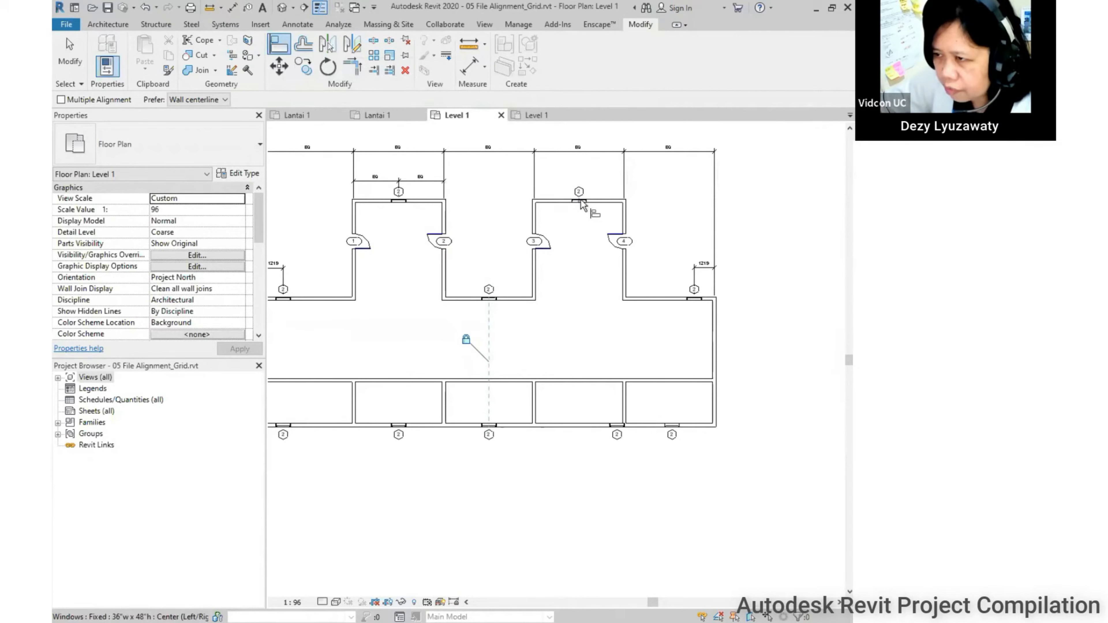
{"action": "left_click", "coordinate": [618, 425]}
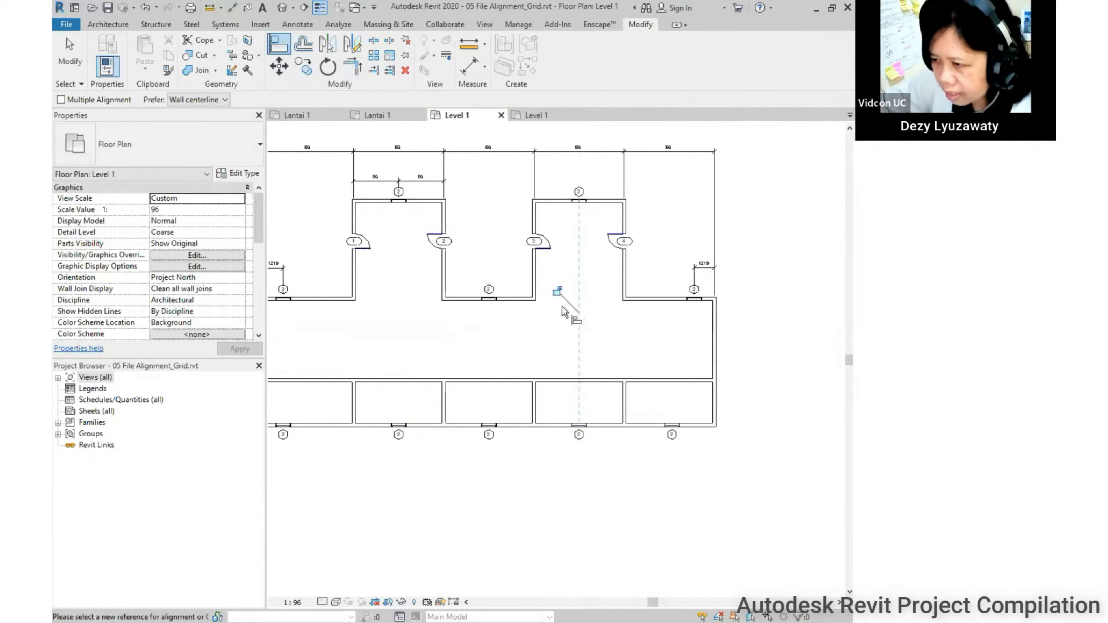
{"action": "left_click", "coordinate": [696, 301]}
{"action": "left_click", "coordinate": [672, 425]}
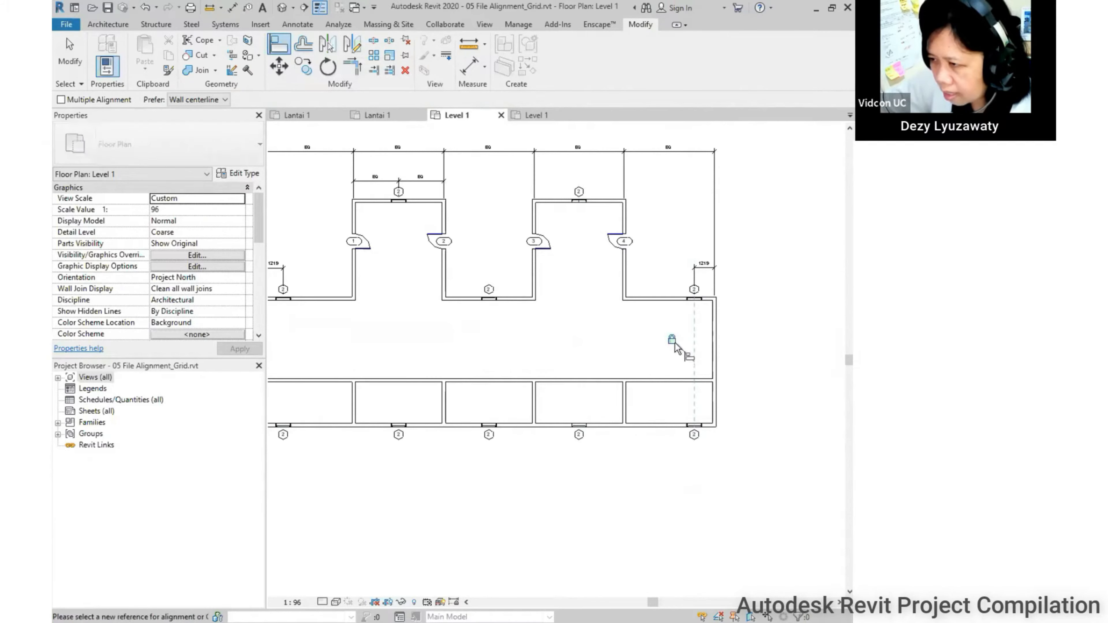
{"action": "scroll", "coordinate": [674, 375], "scroll_direction": "down", "scroll_amount": 1}
{"action": "mouse_move", "coordinate": [686, 377]}
{"action": "middle_mouse_down"}
{"action": "mouse_move", "coordinate": [686, 406]}
{"action": "mouse_move", "coordinate": [705, 367]}
{"action": "middle_mouse_up"}
{"action": "key", "text": "Escape"}
- Examine the alignment constraints on the left and right horizontal walls beside the two wings
{"action": "scroll", "coordinate": [669, 388], "scroll_direction": "up", "scroll_amount": 2}
{"action": "scroll", "coordinate": [694, 356], "scroll_direction": "down", "scroll_amount": 2}
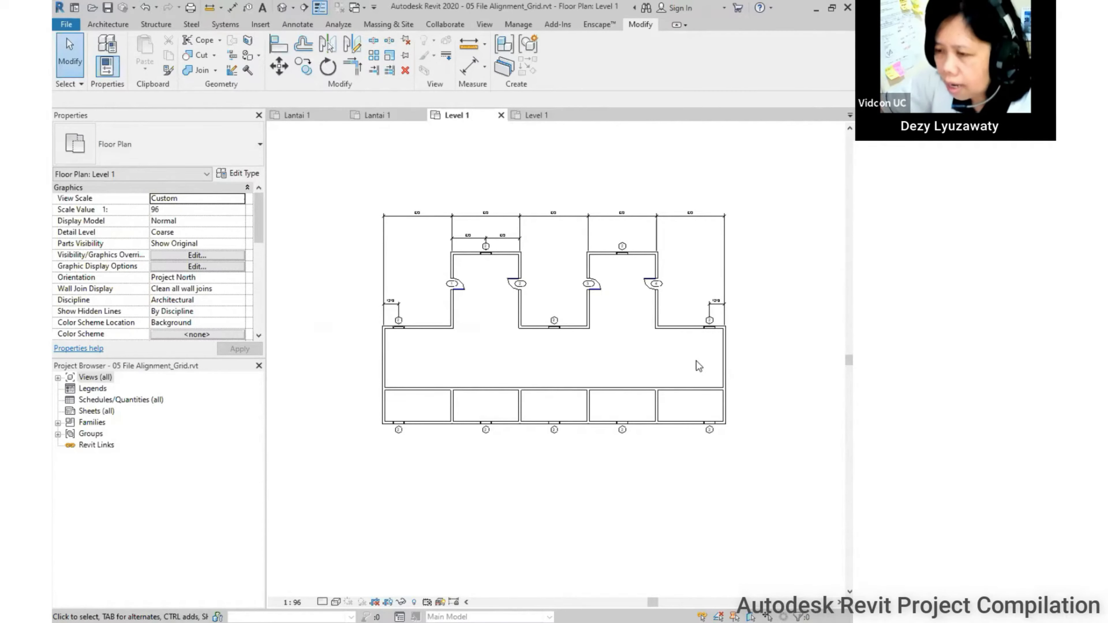
{"action": "scroll", "coordinate": [608, 359], "scroll_direction": "up", "scroll_amount": 2}
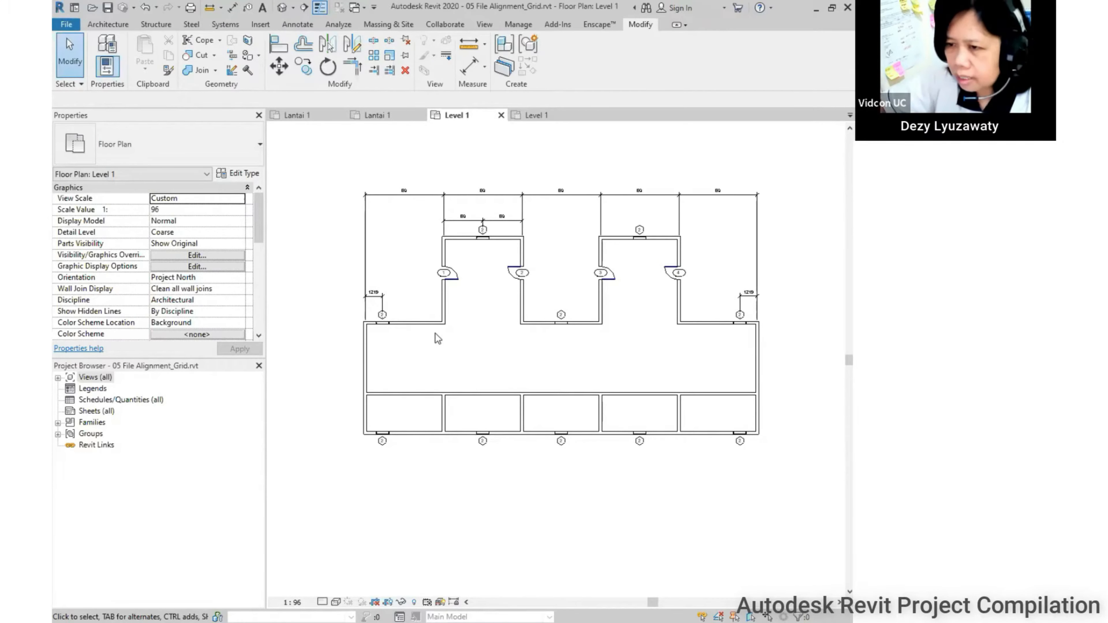
{"action": "left_click", "coordinate": [420, 325]}
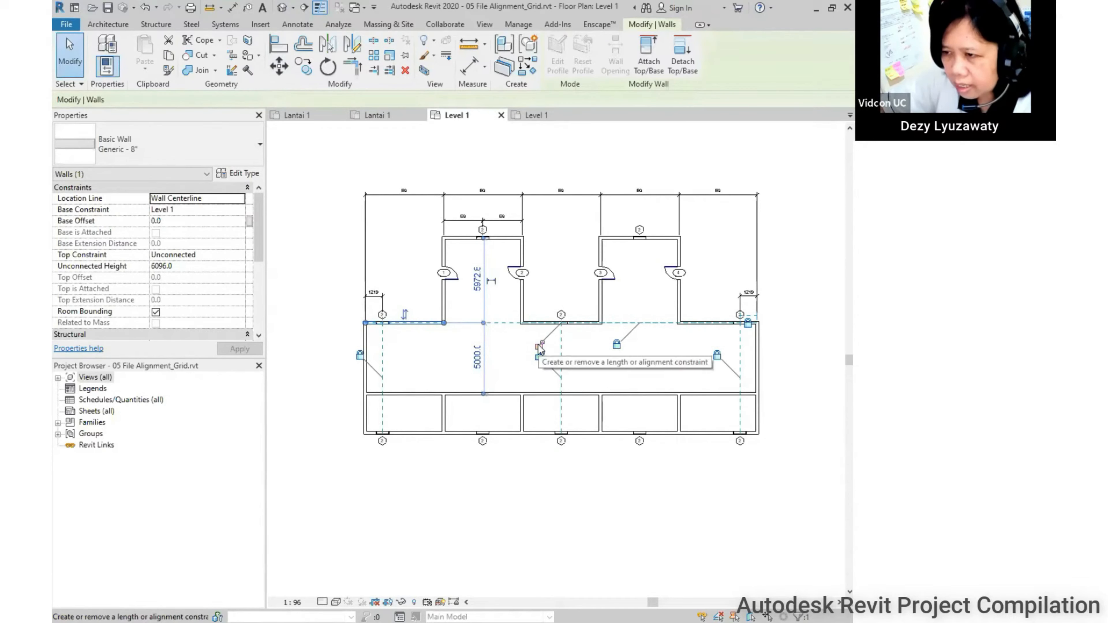
{"action": "left_click", "coordinate": [680, 347]}
{"action": "left_click", "coordinate": [688, 328]}
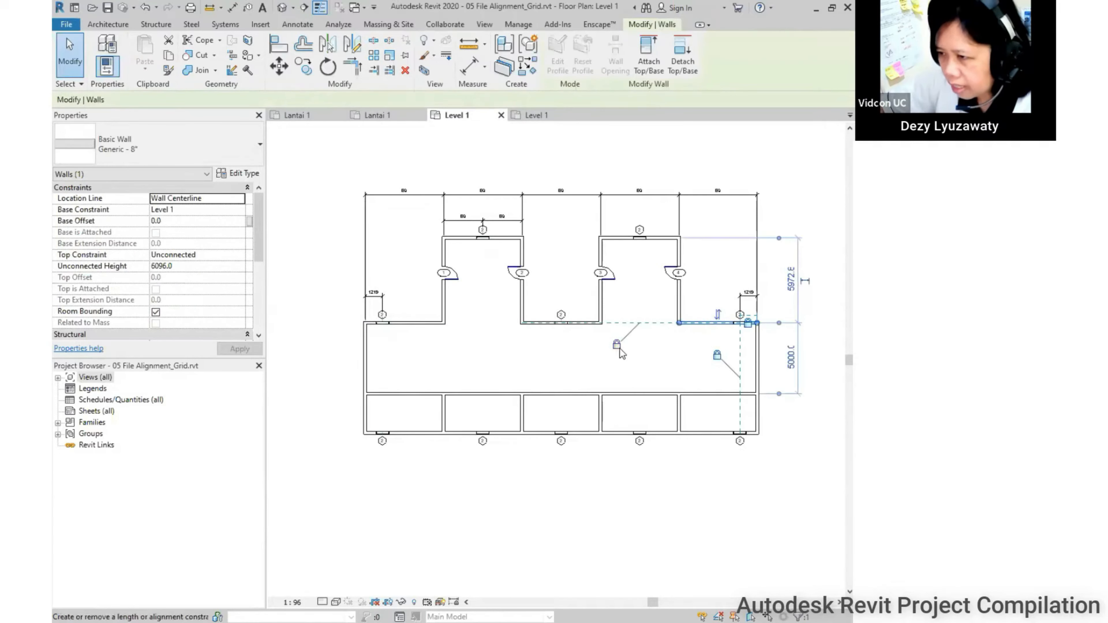
{"action": "left_click", "coordinate": [662, 362]}
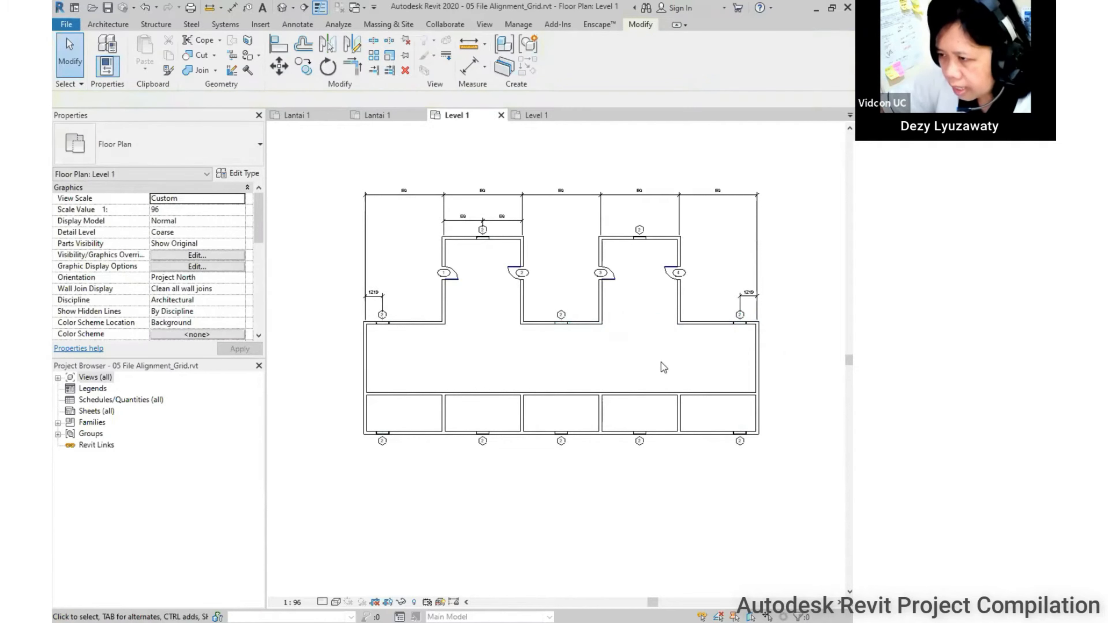
- Try moving the horizontal wall between the two wings to test its locked alignment
{"action": "left_click", "coordinate": [566, 322]}
{"action": "left_click_drag", "start_coordinate": [582, 312], "coordinate": [586, 324]}
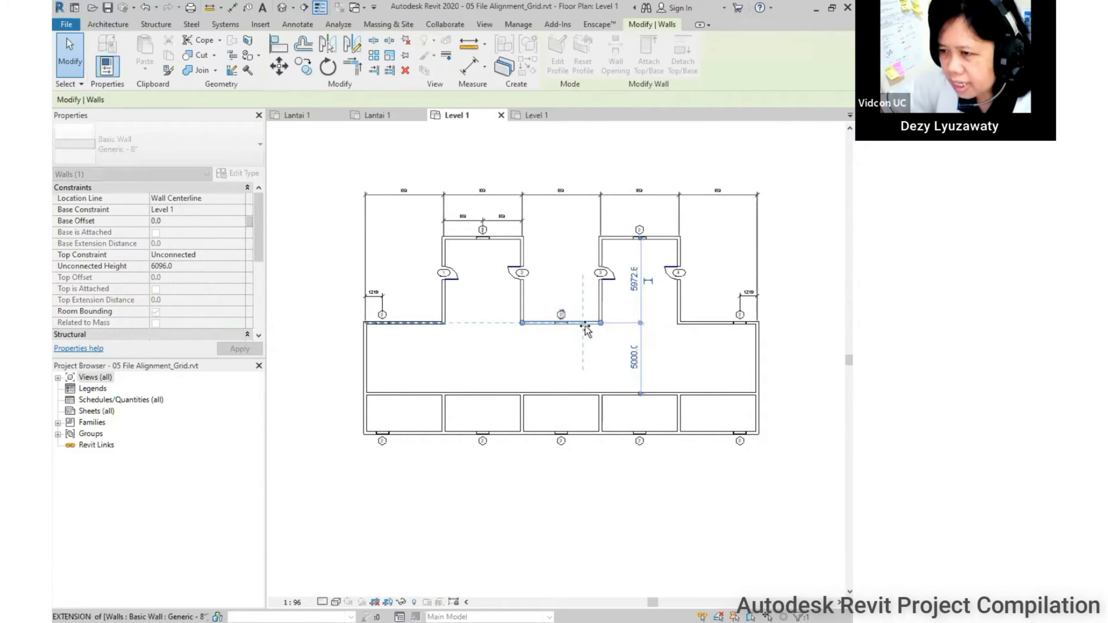
{"action": "left_click", "coordinate": [606, 349]}
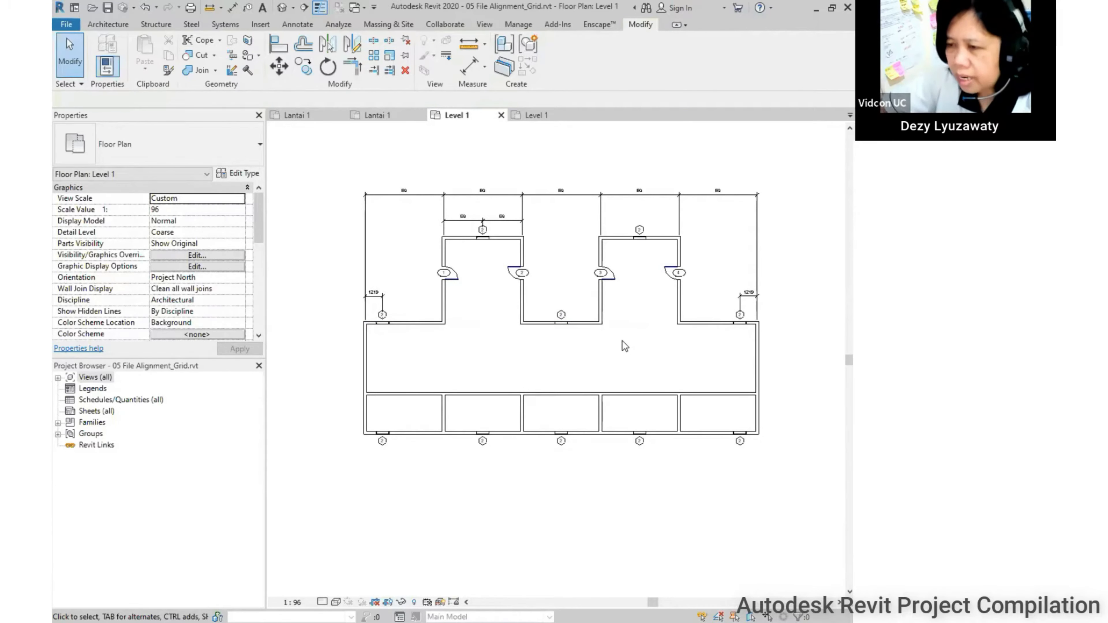
- Draw a vertical grid line along the leftmost exterior wall, running from below the plan to above the dimensions
{"action": "middle_click_drag", "start_coordinate": [622, 342], "coordinate": [613, 365]}
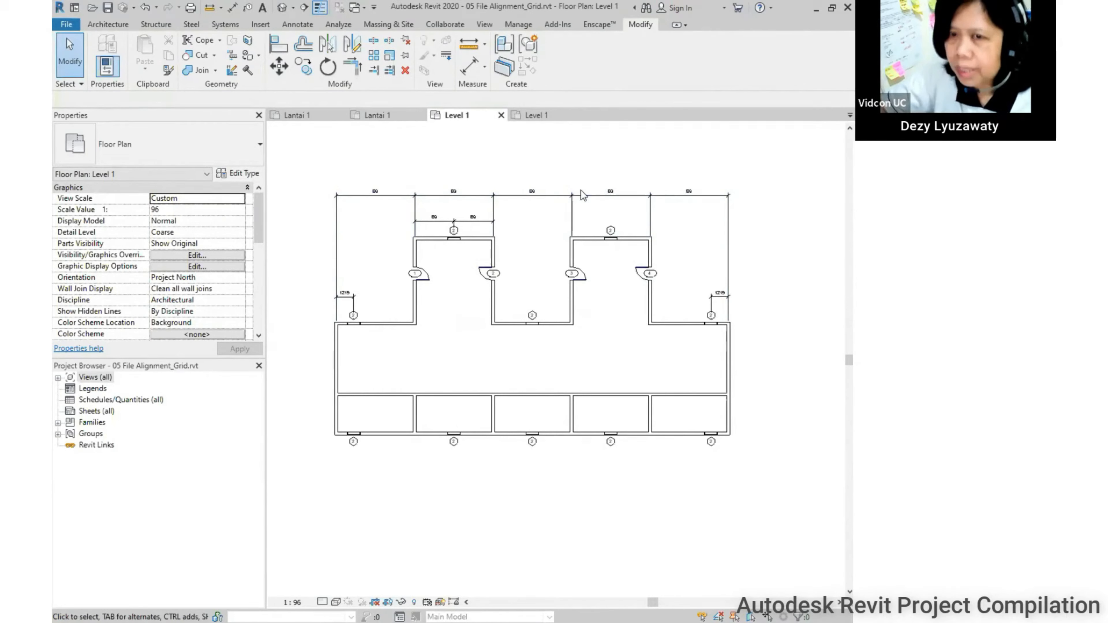
{"action": "left_click", "coordinate": [112, 27]}
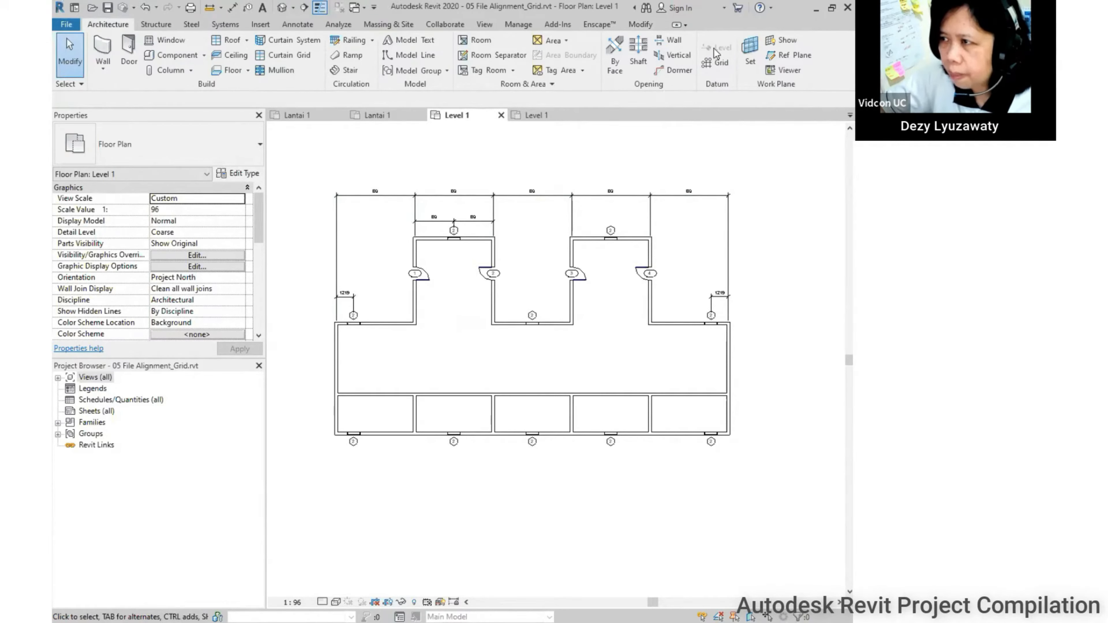
{"action": "left_click", "coordinate": [719, 64]}
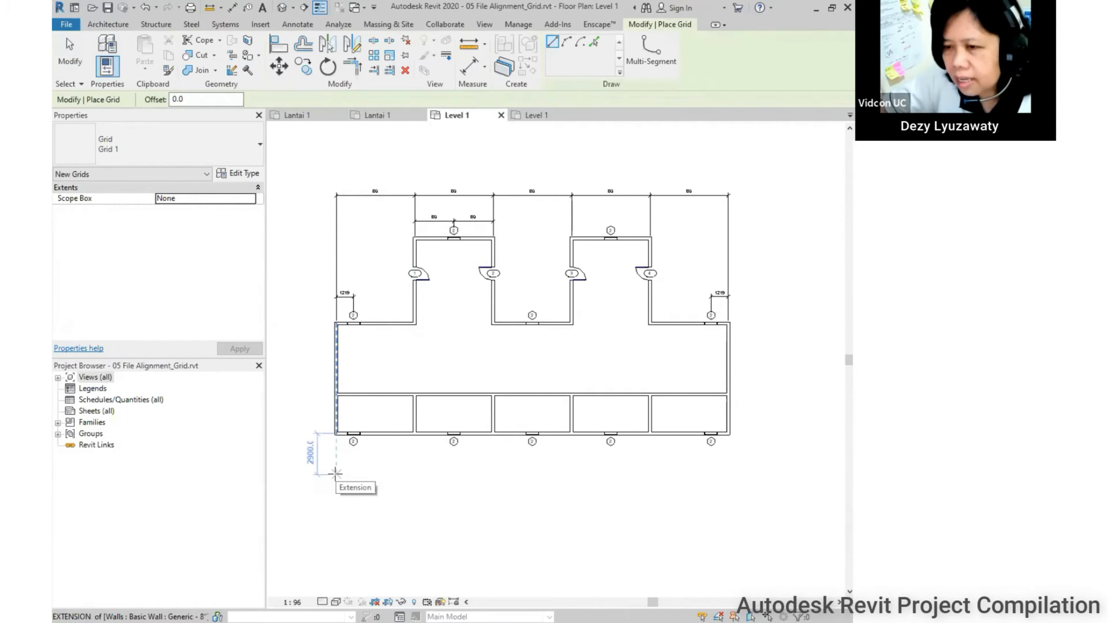
{"action": "left_click", "coordinate": [336, 473]}
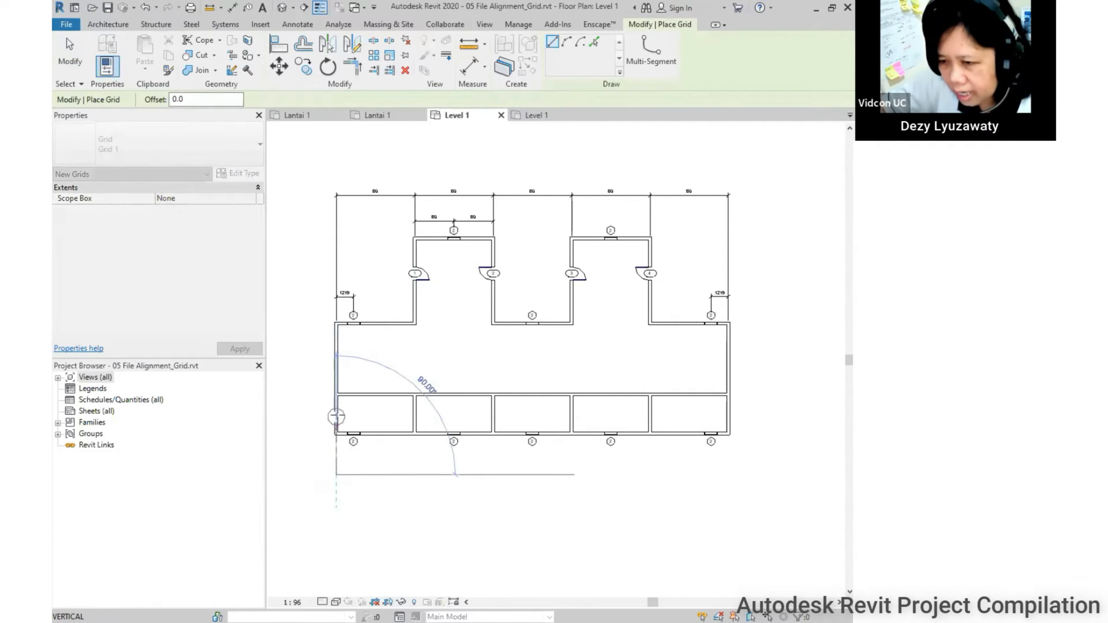
{"action": "left_click", "coordinate": [339, 161]}
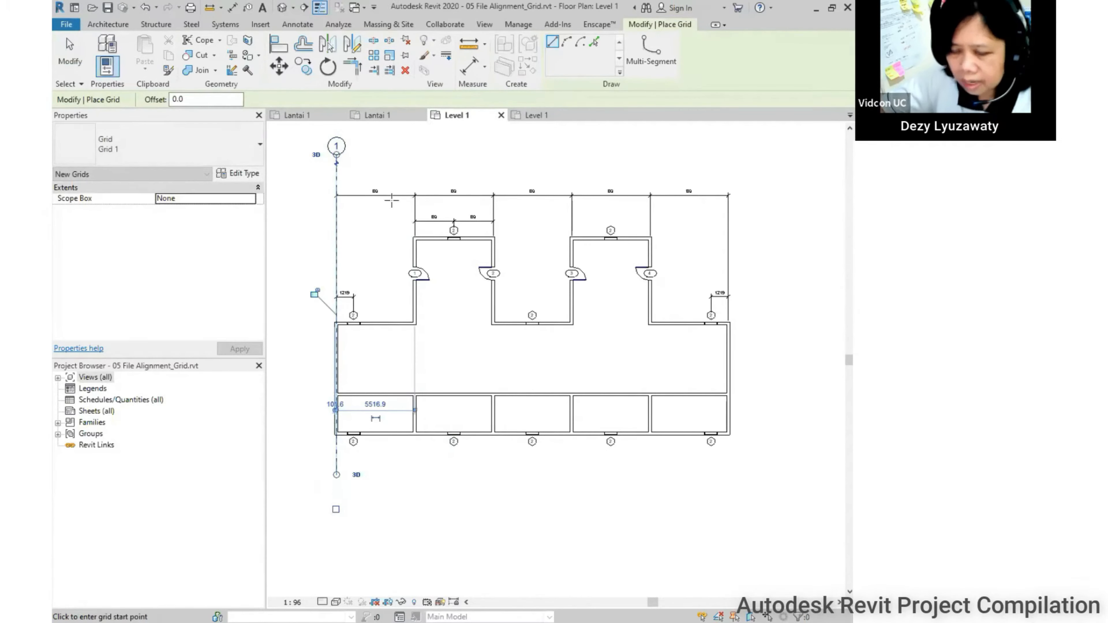
{"action": "key", "text": "Escape"}
{"action": "middle_click_drag", "start_coordinate": [418, 295], "coordinate": [410, 304]}
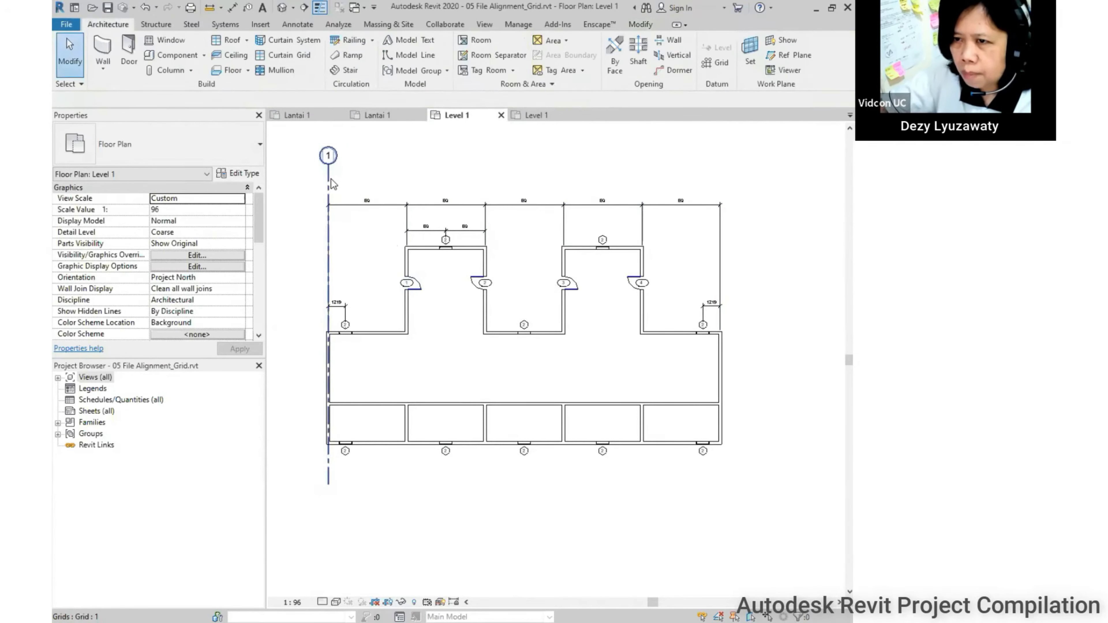
- Draw vertical grid lines along both side walls of the left wing, with their ends level with the first grid line
{"action": "left_click", "coordinate": [708, 65]}
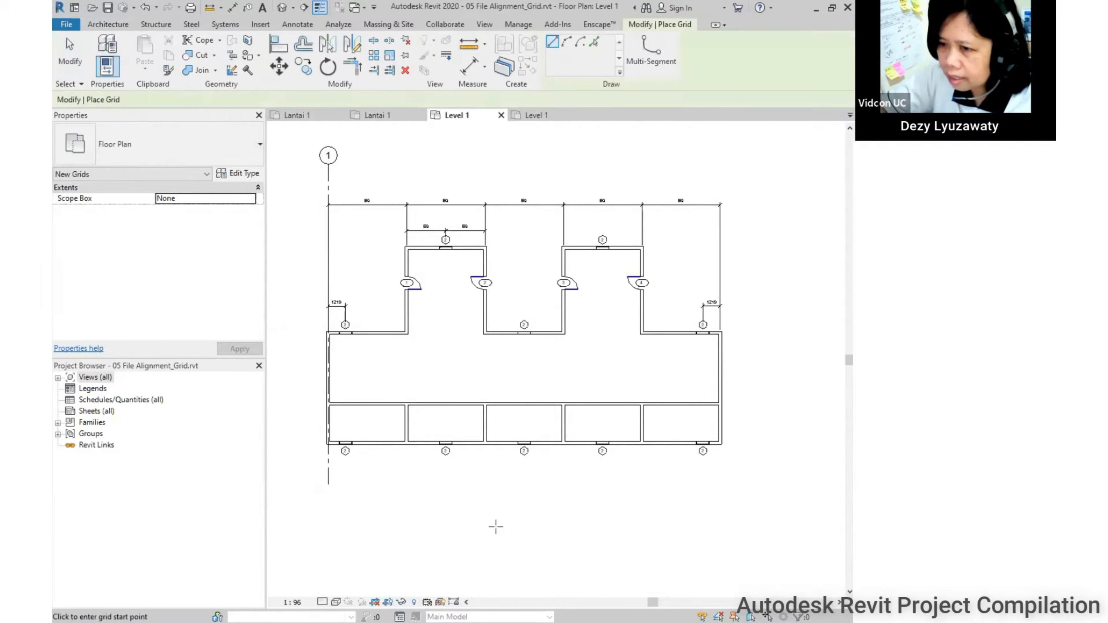
{"action": "left_click", "coordinate": [406, 484]}
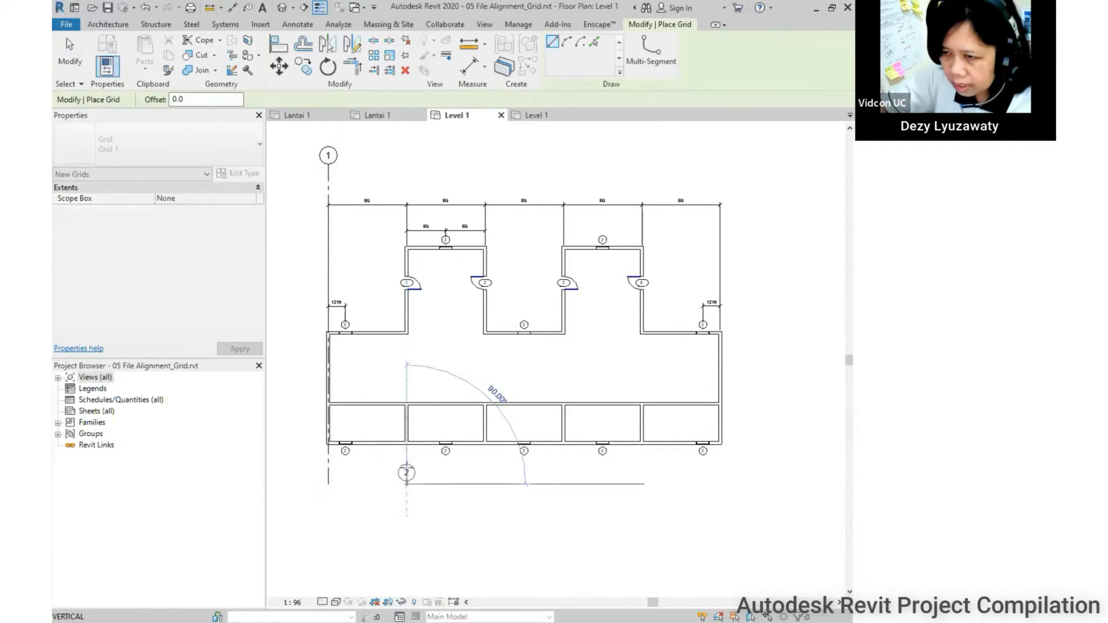
{"action": "left_click", "coordinate": [407, 164]}
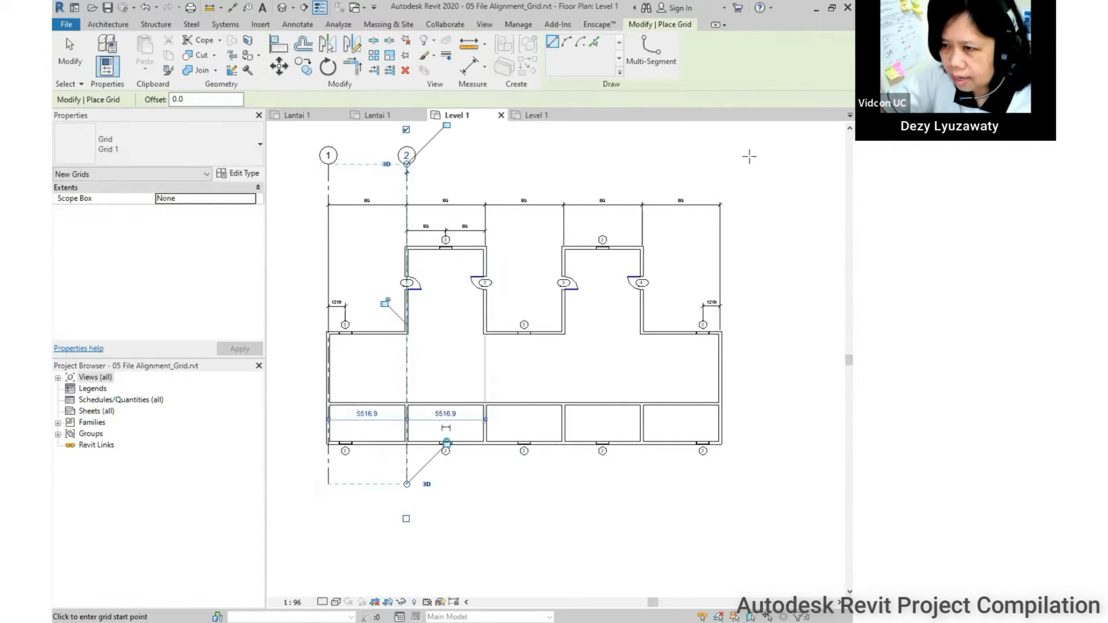
{"action": "left_click", "coordinate": [484, 484]}
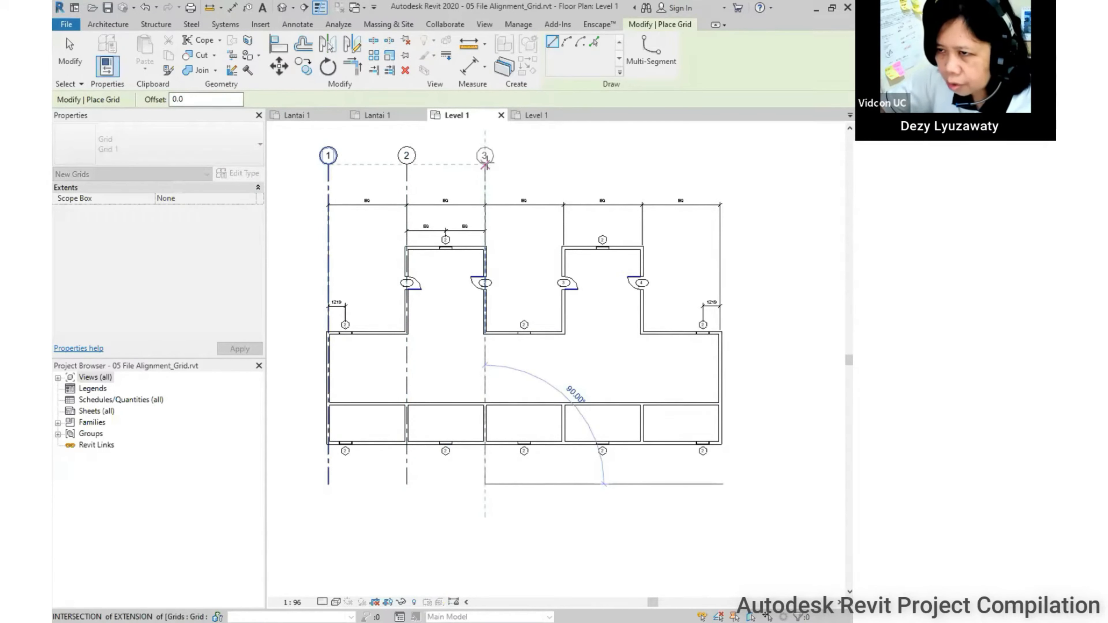
{"action": "left_click", "coordinate": [485, 165]}
- Draw vertical grid lines along both side walls of the right wing and along the rightmost exterior wall
{"action": "left_click", "coordinate": [567, 483]}
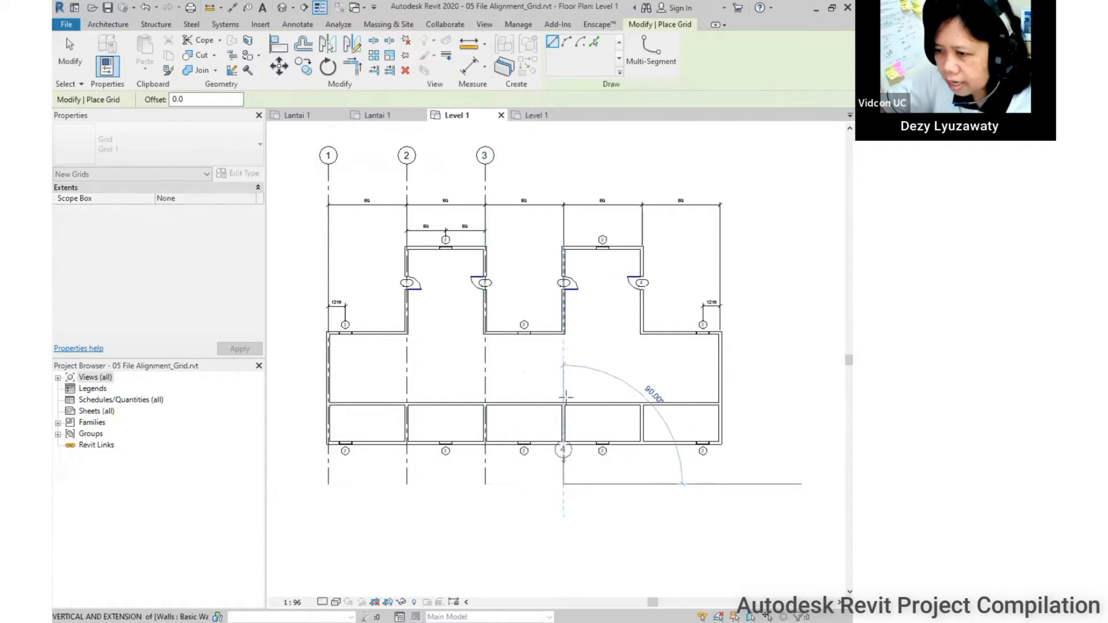
{"action": "left_click", "coordinate": [563, 165]}
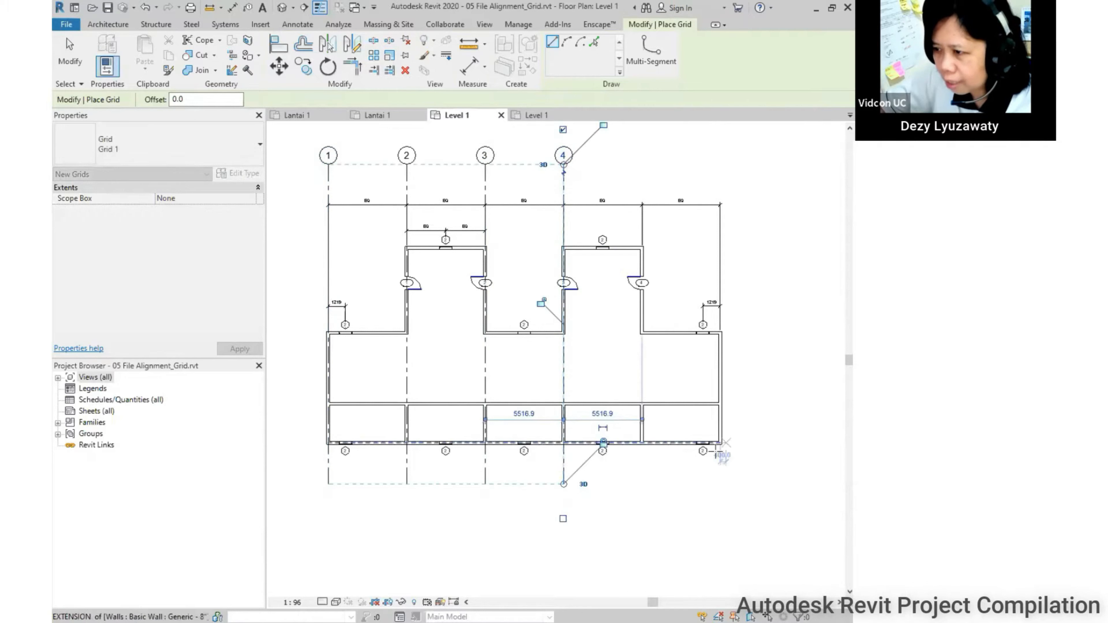
{"action": "left_click", "coordinate": [642, 484]}
{"action": "left_click", "coordinate": [641, 166]}
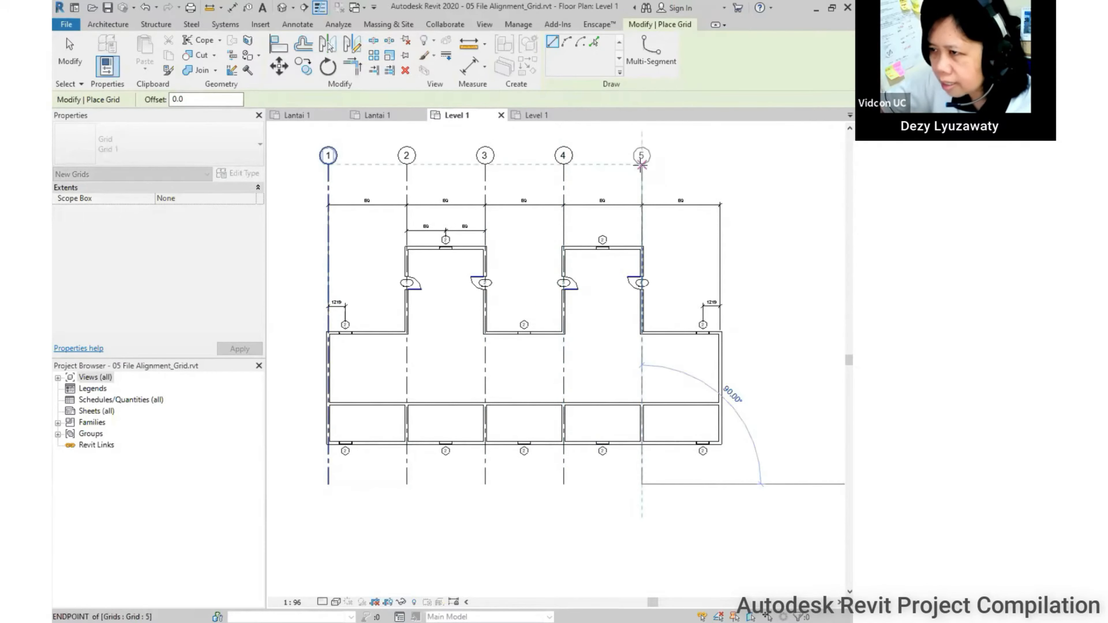
{"action": "left_click", "coordinate": [719, 478]}
{"action": "left_click", "coordinate": [719, 166]}
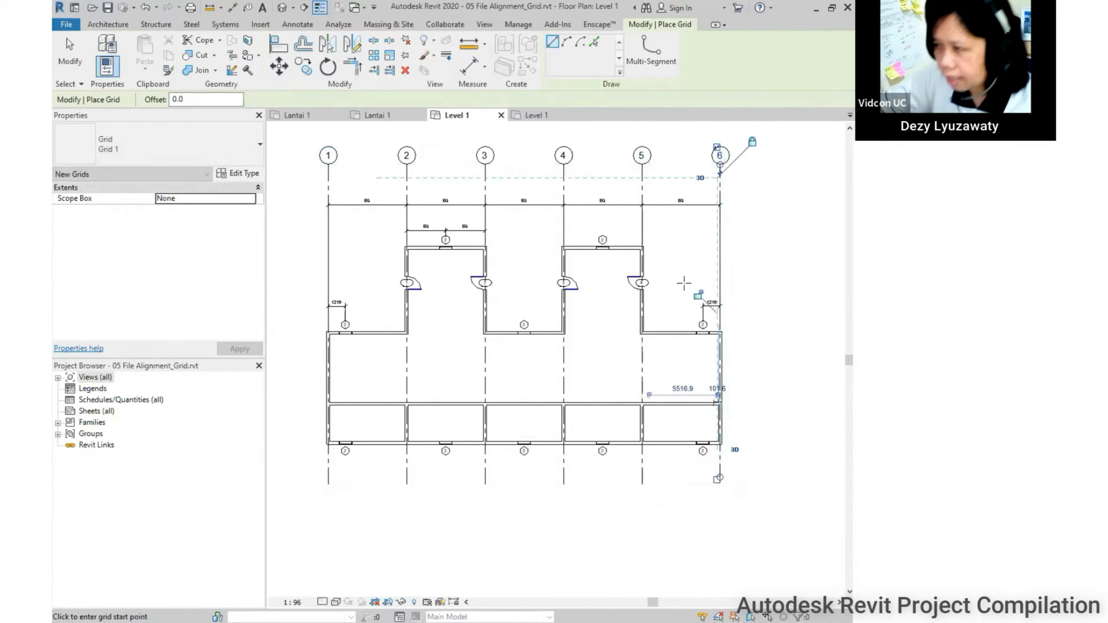
{"action": "scroll", "coordinate": [693, 275], "scroll_direction": "down", "scroll_amount": 1}
{"action": "key", "text": "Escape"}
{"action": "key", "text": "Escape"}
{"action": "scroll", "coordinate": [382, 484], "scroll_direction": "up", "scroll_amount": 1}
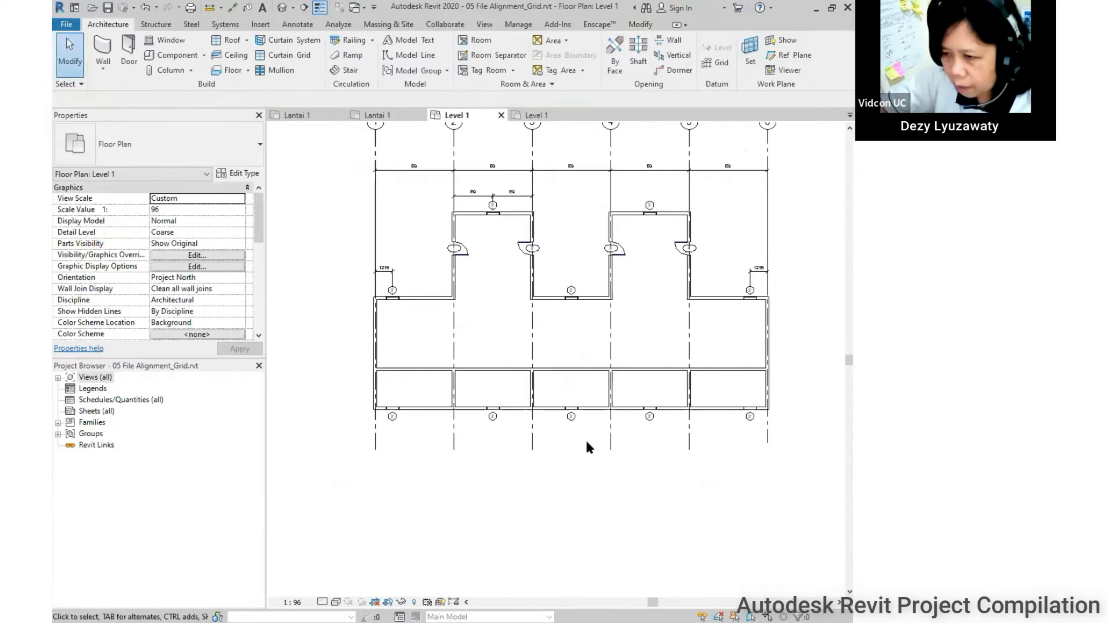
- Extend the lower end of grid line 6 so that it aligns and locks with the lower ends of the other vertical grids
{"action": "middle_click_drag", "start_coordinate": [782, 440], "coordinate": [762, 477]}
{"action": "left_click", "coordinate": [747, 473]}
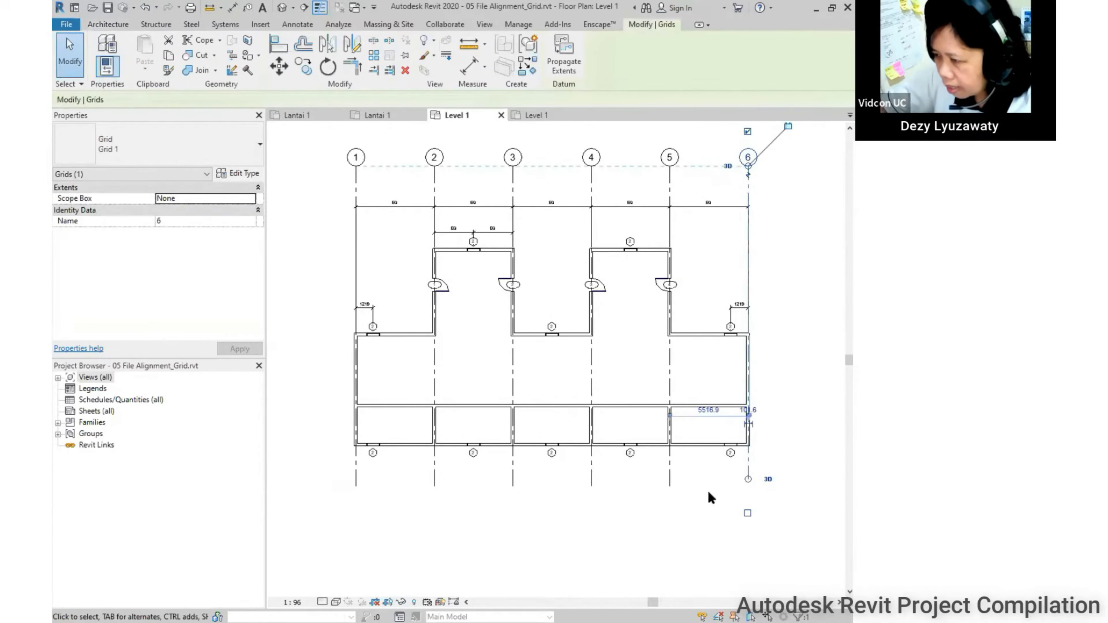
{"action": "left_click", "coordinate": [754, 491]}
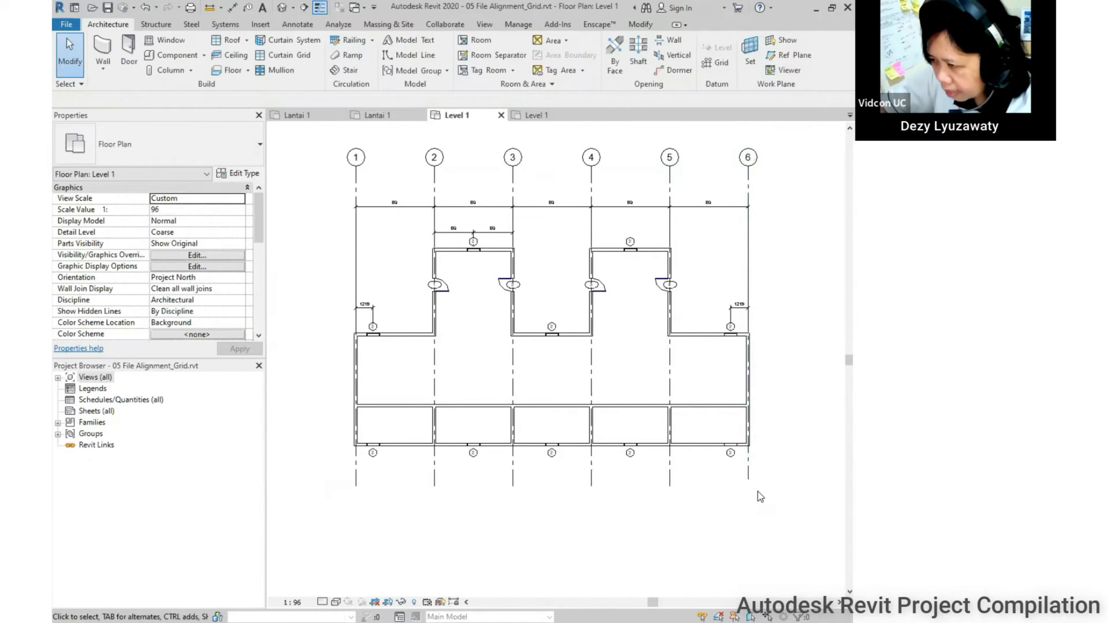
{"action": "left_click", "coordinate": [749, 479]}
{"action": "left_click_drag", "start_coordinate": [749, 480], "coordinate": [748, 486]}
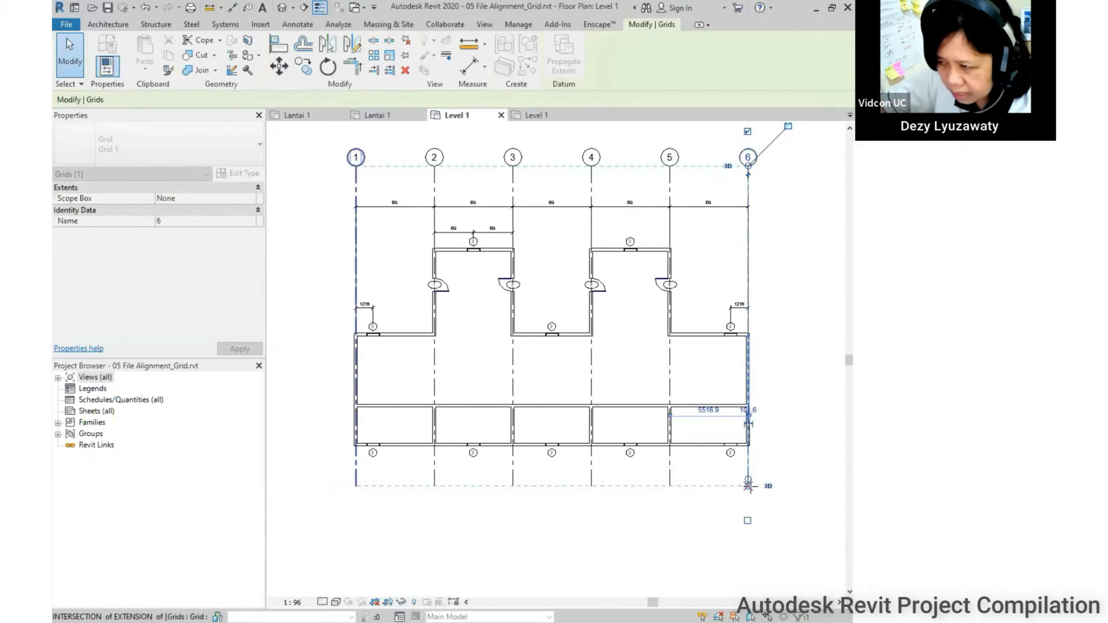
{"action": "left_click_drag", "start_coordinate": [747, 485], "coordinate": [747, 486]}
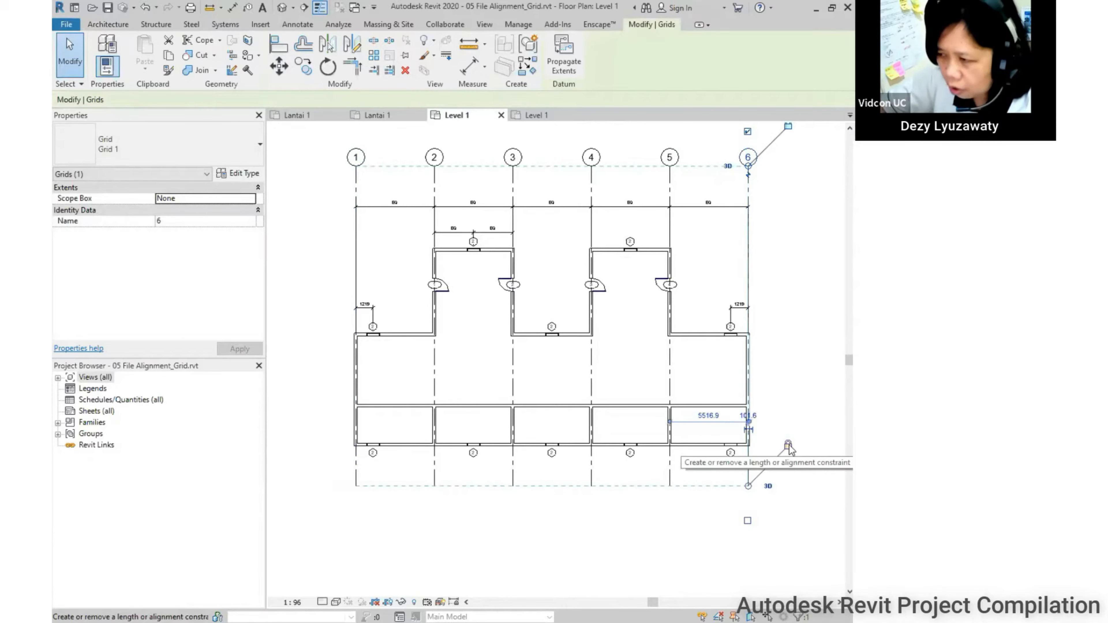
{"action": "left_click", "coordinate": [790, 525]}
- Shorten the aligned lower ends of all six vertical grid lines together by a small amount
{"action": "left_click", "coordinate": [747, 480]}
{"action": "left_click_drag", "start_coordinate": [747, 486], "coordinate": [748, 478]}
{"action": "left_click", "coordinate": [784, 521]}
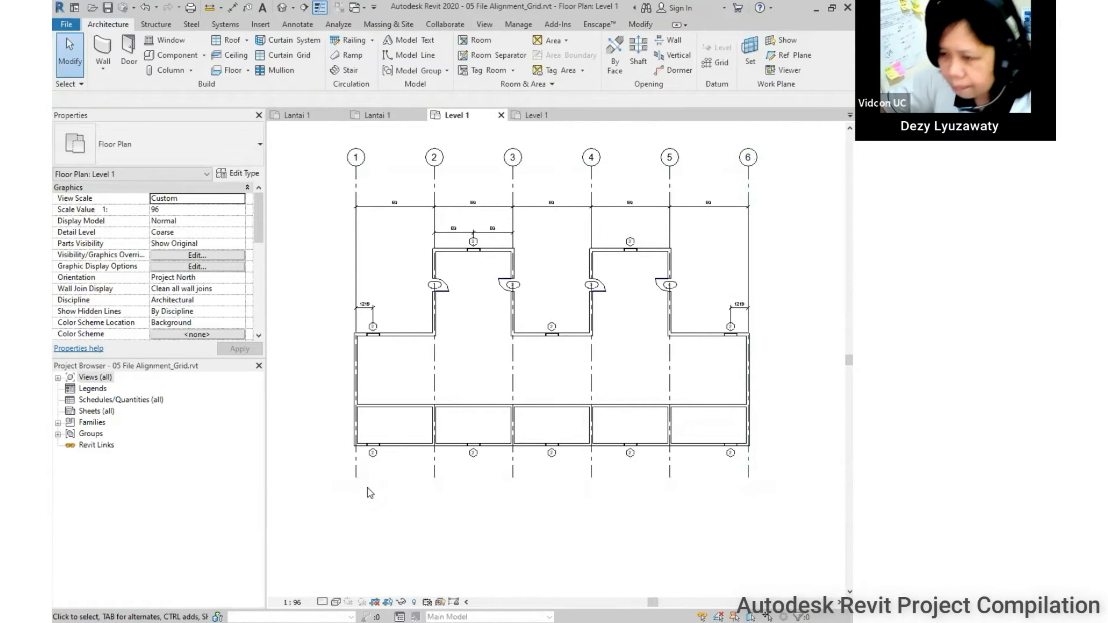
- Show the grid bubbles at the lower ends of vertical grid lines 1 to 6
{"action": "left_click", "coordinate": [358, 470]}
{"action": "left_click", "coordinate": [355, 511]}
{"action": "left_click", "coordinate": [434, 464]}
{"action": "left_click", "coordinate": [433, 512]}
{"action": "left_click", "coordinate": [513, 466]}
{"action": "left_click", "coordinate": [512, 512]}
{"action": "left_click", "coordinate": [591, 468]}
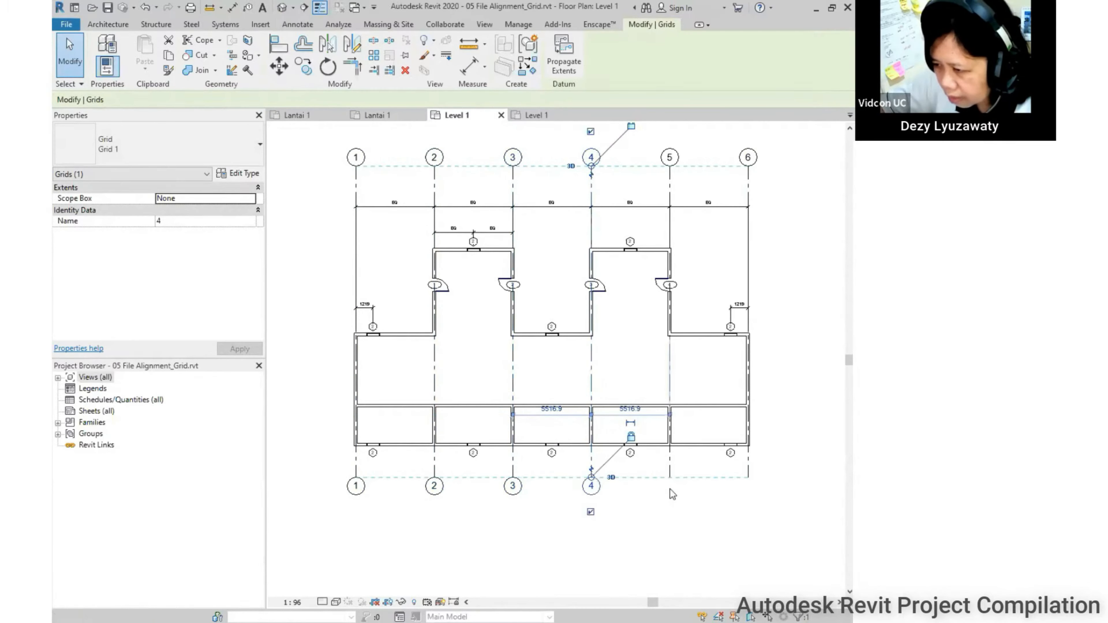
{"action": "left_click", "coordinate": [669, 471]}
{"action": "left_click", "coordinate": [669, 511]}
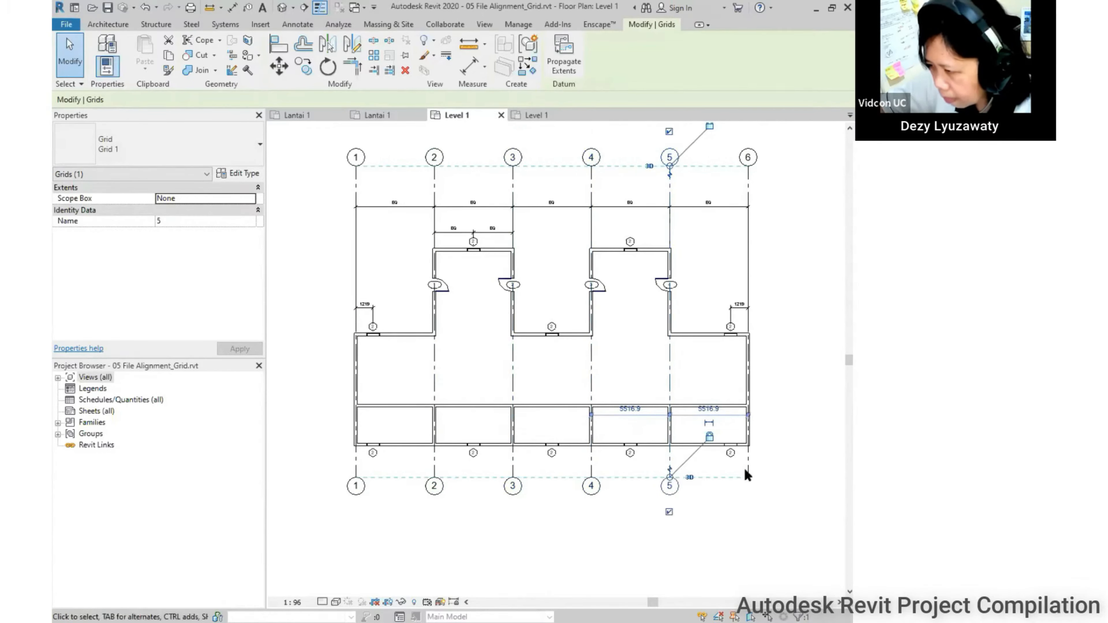
{"action": "left_click", "coordinate": [748, 471]}
{"action": "left_click", "coordinate": [748, 512]}
{"action": "left_click", "coordinate": [770, 521]}
- Draw a horizontal grid line along the lowest exterior wall, extending past both sides of the plan
{"action": "scroll", "coordinate": [683, 500], "scroll_direction": "down", "scroll_amount": 1}
{"action": "middle_click_drag", "start_coordinate": [683, 499], "coordinate": [678, 467]}
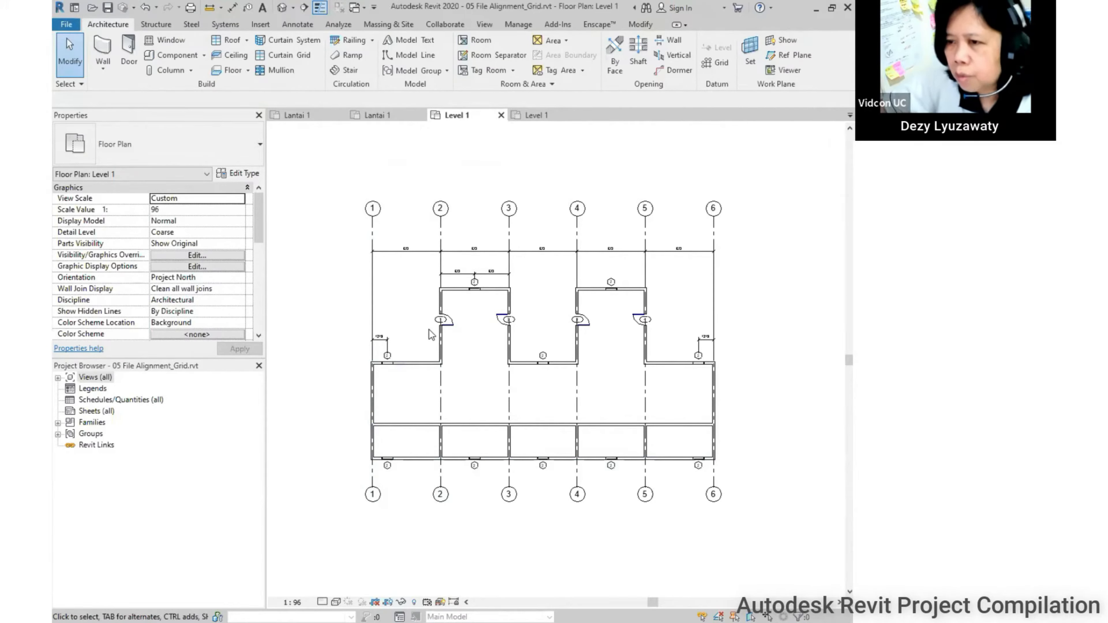
{"action": "left_click", "coordinate": [721, 63]}
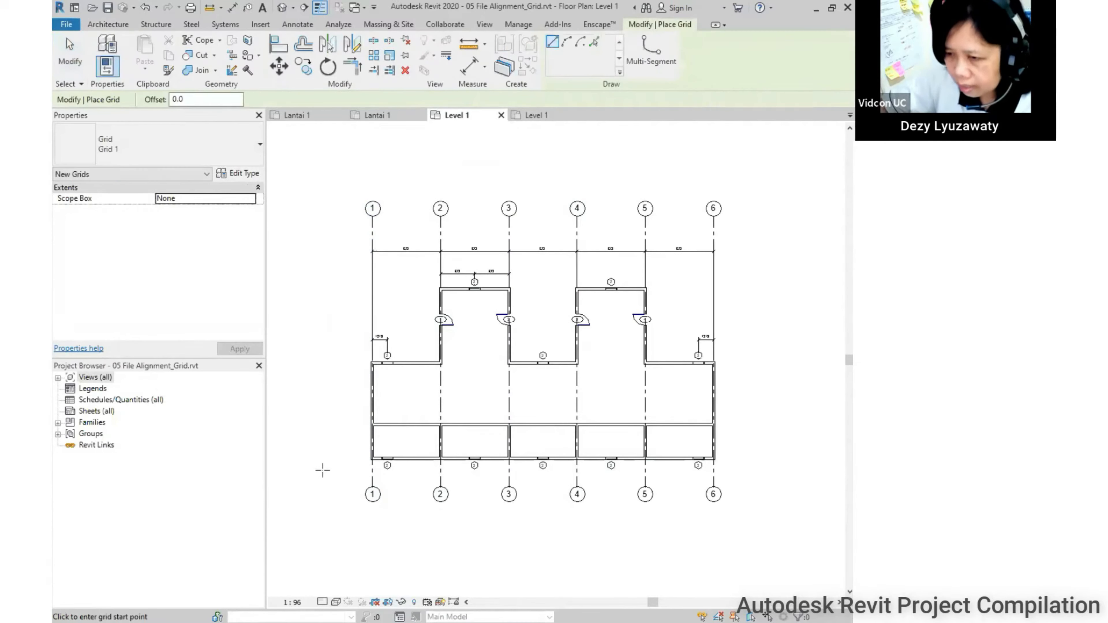
{"action": "left_click", "coordinate": [322, 458]}
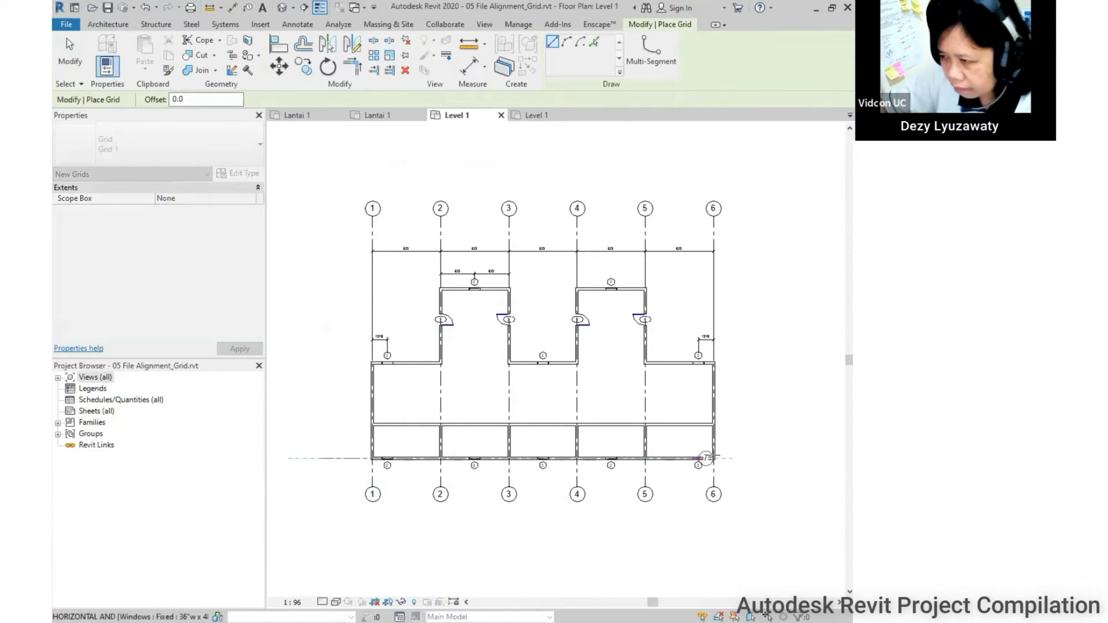
{"action": "left_click", "coordinate": [741, 458]}
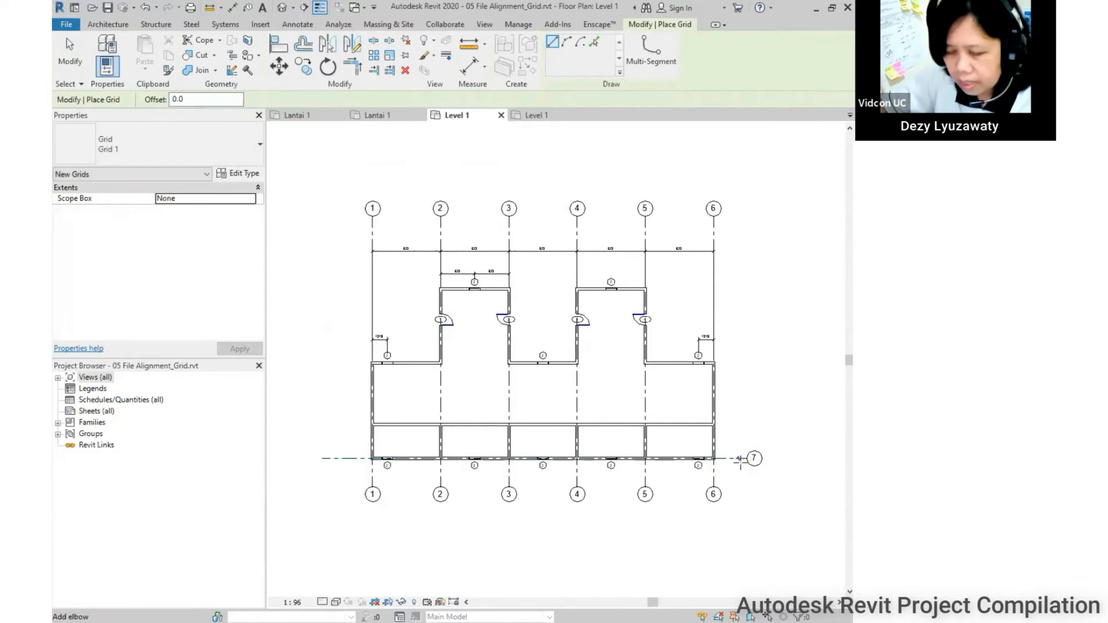
{"action": "key", "text": "Escape"}
{"action": "key", "text": "Escape"}
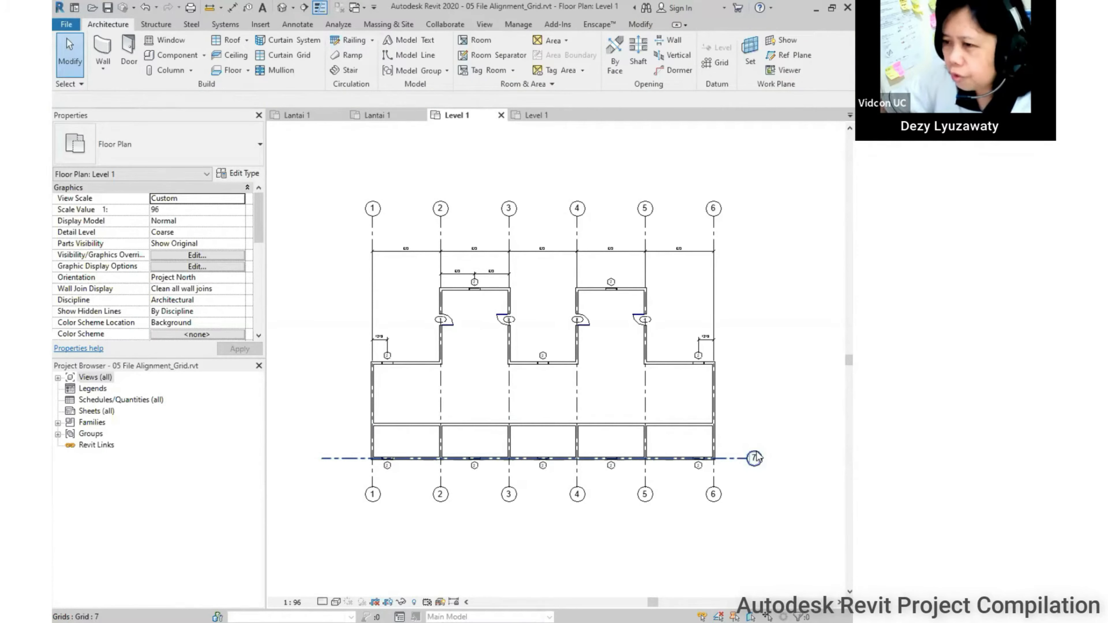
- Rename the horizontal grid line along the lowest exterior wall to A
{"action": "middle_click_drag", "start_coordinate": [785, 478], "coordinate": [723, 457]}
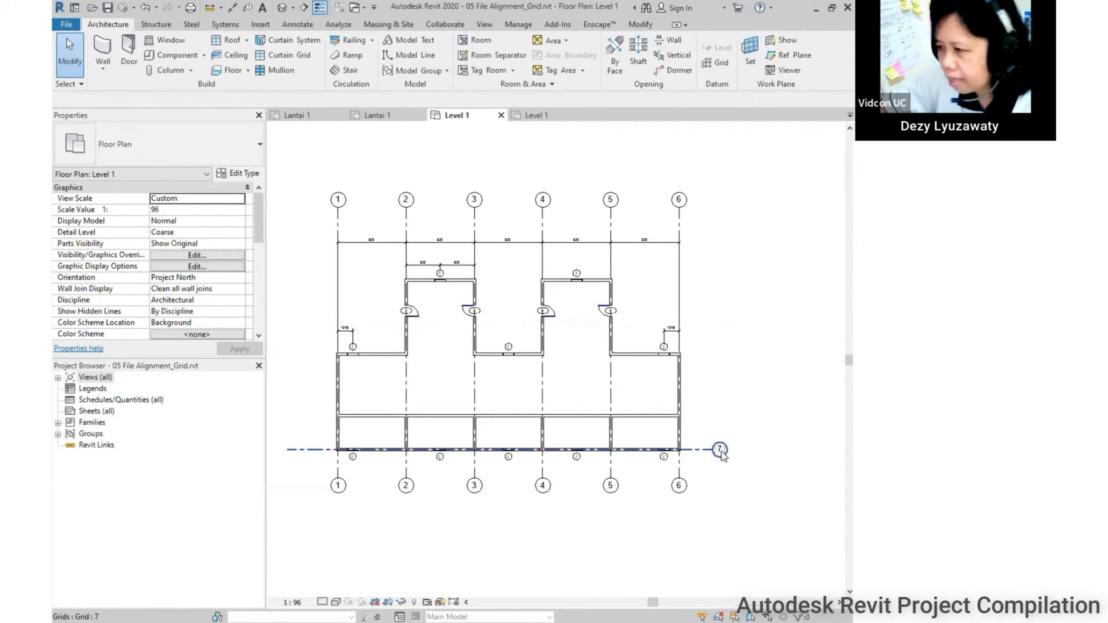
{"action": "left_click", "coordinate": [722, 454]}
{"action": "key", "text": "Escape"}
{"action": "scroll", "coordinate": [743, 469], "scroll_direction": "up", "scroll_amount": 2}
{"action": "left_click", "coordinate": [711, 450]}
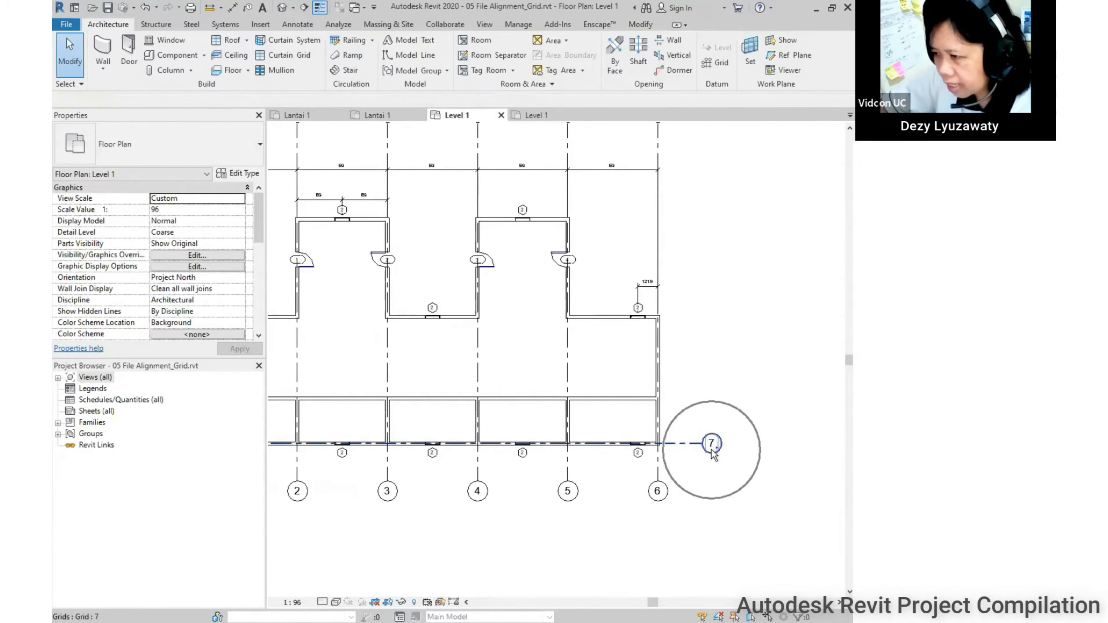
{"action": "left_click", "coordinate": [712, 450]}
{"action": "left_click", "coordinate": [711, 445]}
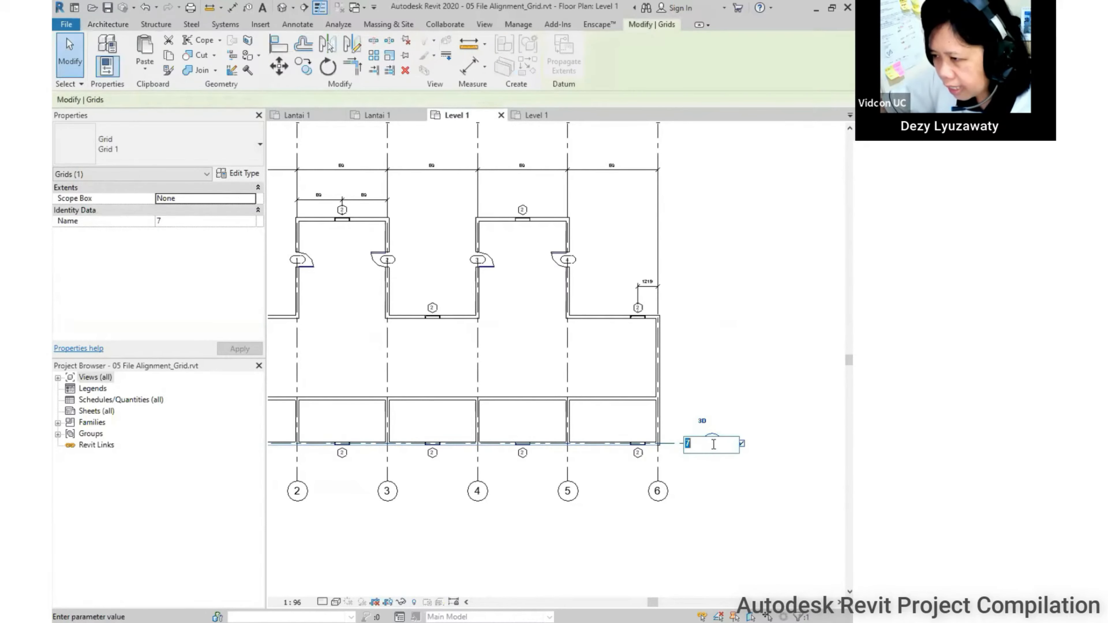
{"action": "type", "text": "A"}
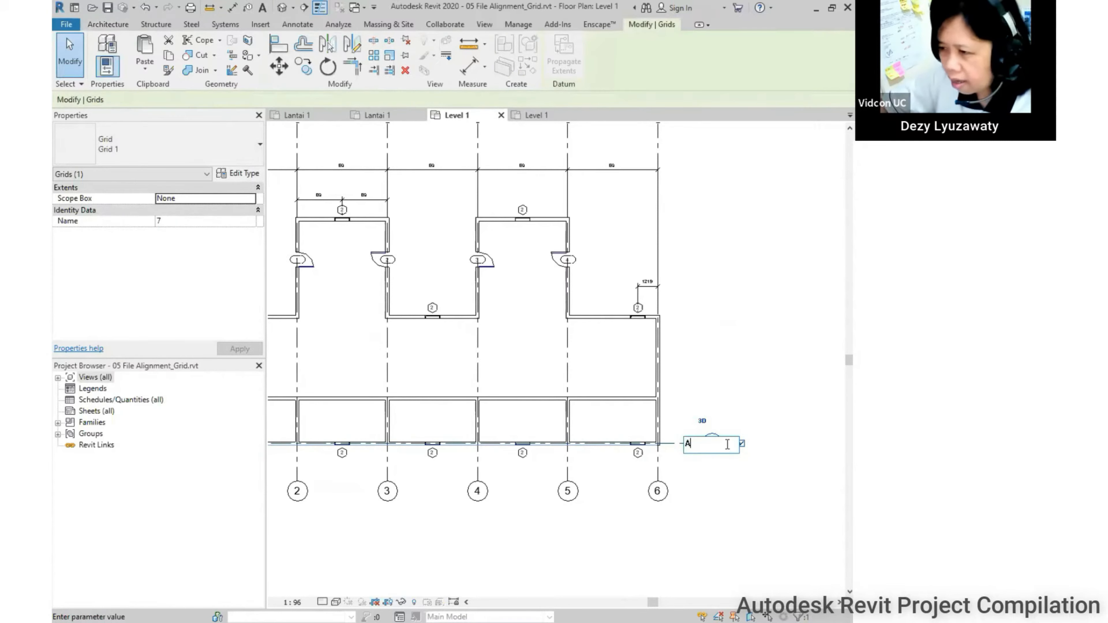
{"action": "key", "text": "Return"}
{"action": "left_click", "coordinate": [750, 424]}
- Draw horizontal grid lines along the long interior wall, the wall line between the wings and the top walls of the wings
{"action": "scroll", "coordinate": [750, 425], "scroll_direction": "down", "scroll_amount": 3}
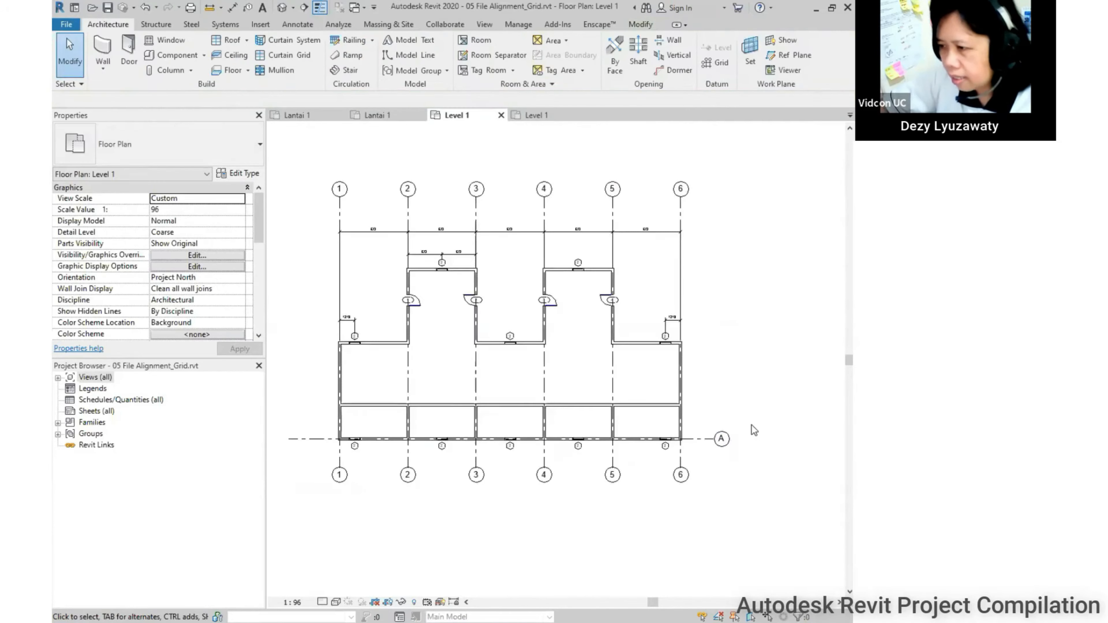
{"action": "scroll", "coordinate": [730, 443], "scroll_direction": "up", "scroll_amount": 1}
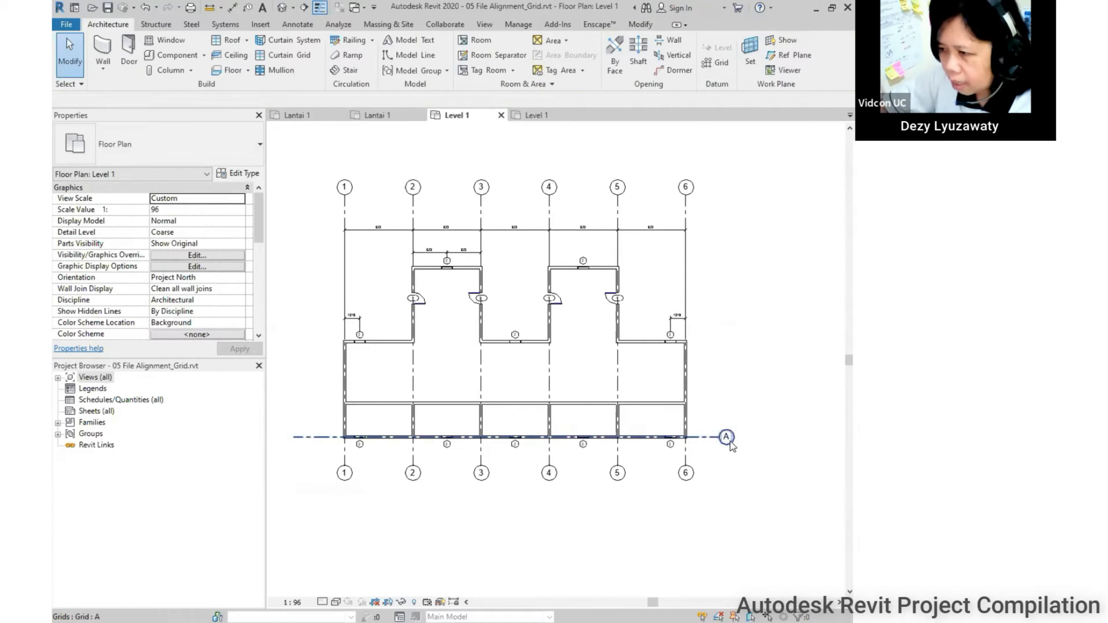
{"action": "left_click", "coordinate": [720, 66]}
{"action": "left_click", "coordinate": [294, 402]}
{"action": "left_click", "coordinate": [631, 403]}
{"action": "left_click", "coordinate": [719, 403]}
{"action": "left_click", "coordinate": [300, 341]}
{"action": "left_click", "coordinate": [719, 341]}
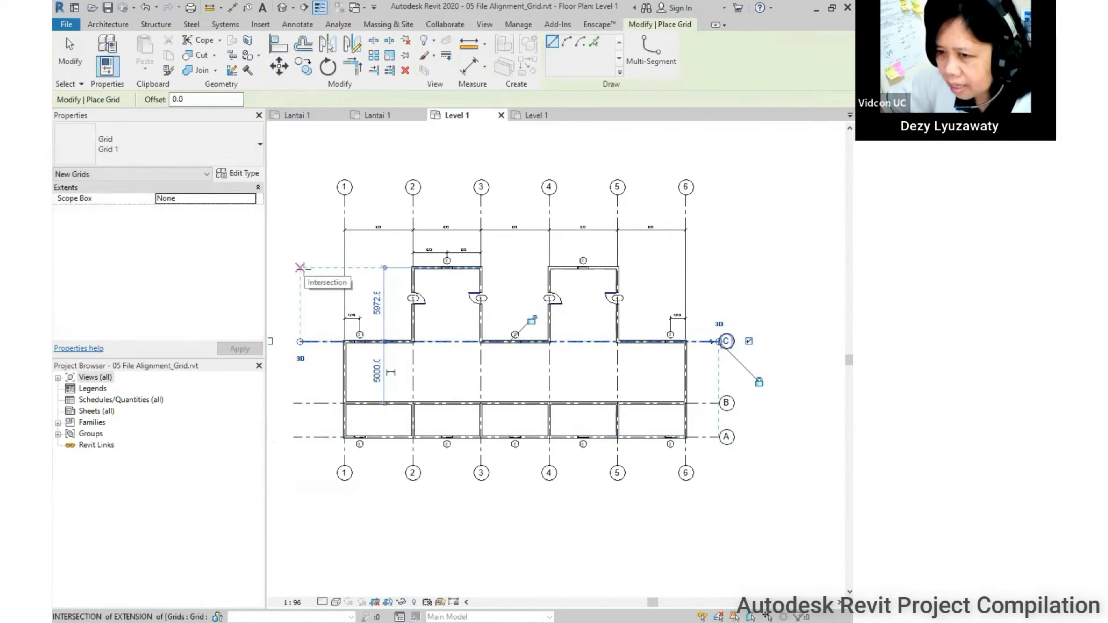
{"action": "left_click", "coordinate": [300, 267]}
{"action": "left_click", "coordinate": [719, 267]}
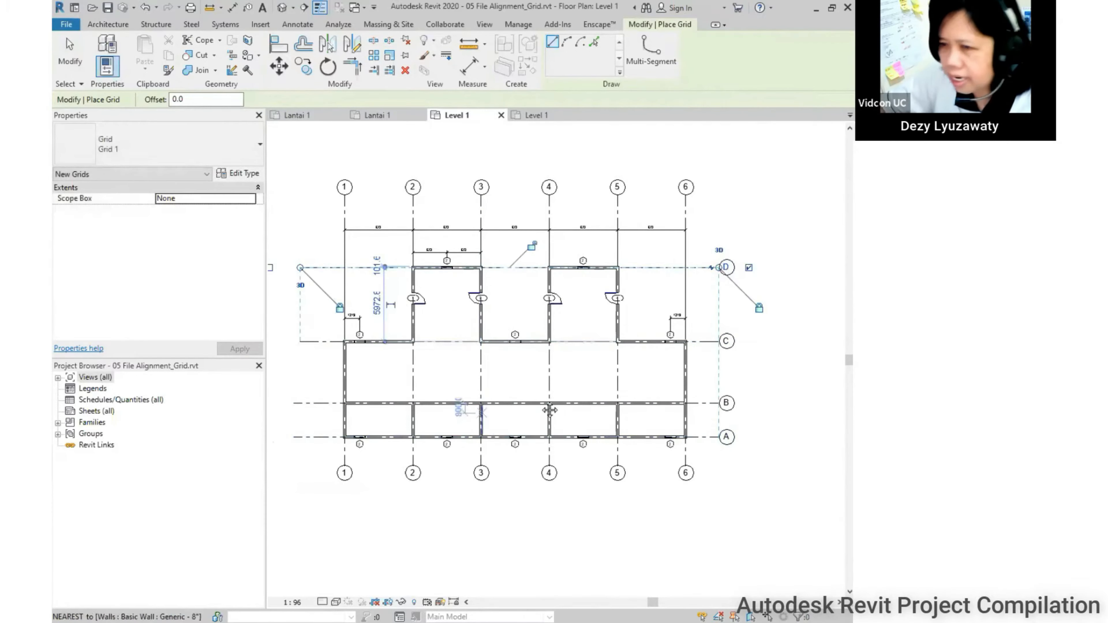
{"action": "key", "text": "Escape"}
{"action": "key", "text": "Escape"}
- Shorten the left ends of horizontal grids A and B together to line up with those of grids C and D
{"action": "middle_click_drag", "start_coordinate": [303, 420], "coordinate": [360, 410]}
{"action": "left_click", "coordinate": [352, 392]}
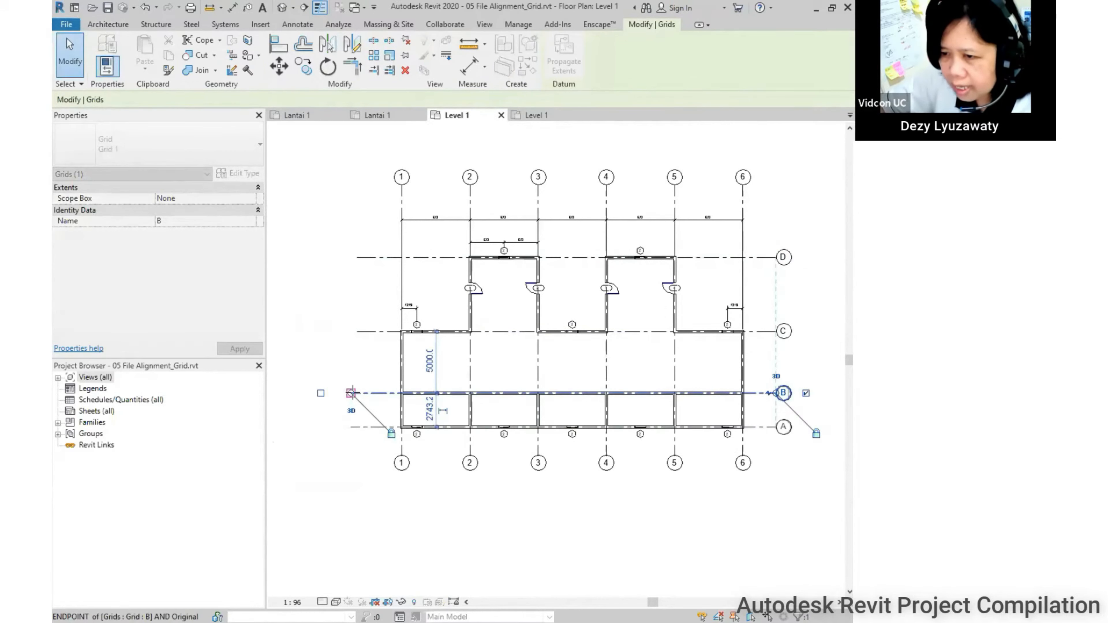
{"action": "left_click", "coordinate": [357, 447]}
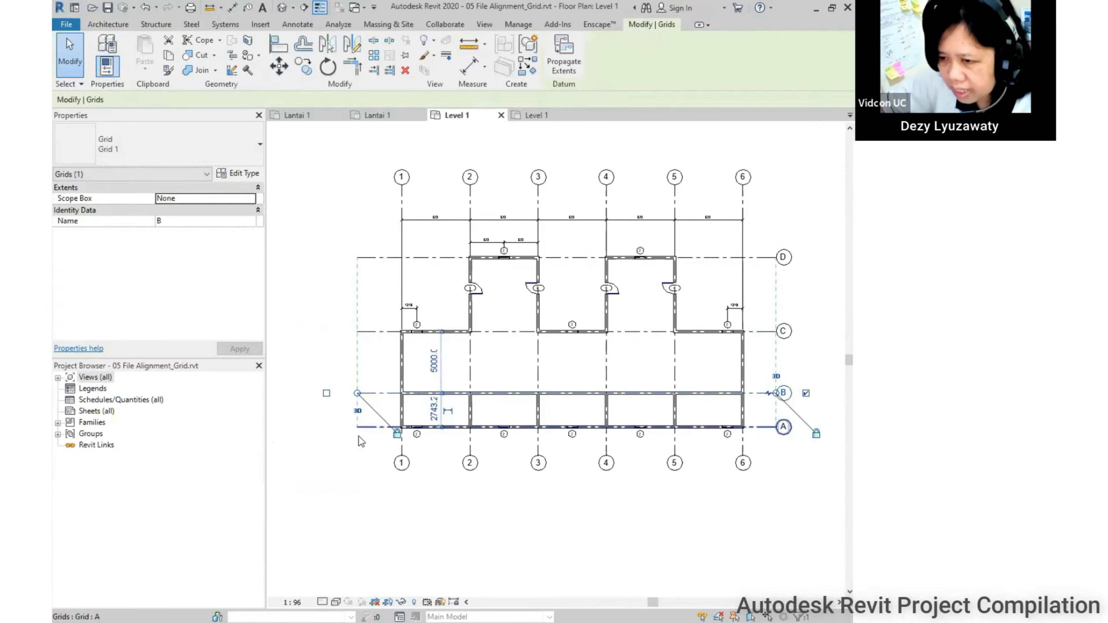
- Show the grid bubbles at the left ends of horizontal grid lines A to D
{"action": "scroll", "coordinate": [356, 450], "scroll_direction": "down", "scroll_amount": 1}
{"action": "middle_click_drag", "start_coordinate": [640, 472], "coordinate": [520, 497]}
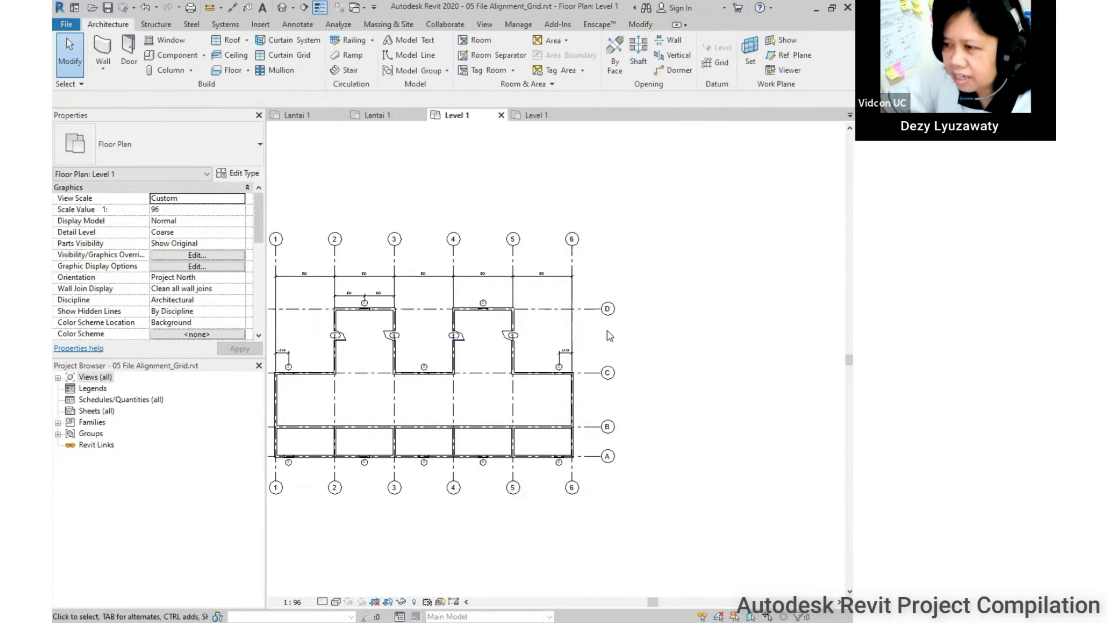
{"action": "scroll", "coordinate": [647, 379], "scroll_direction": "down", "scroll_amount": 1}
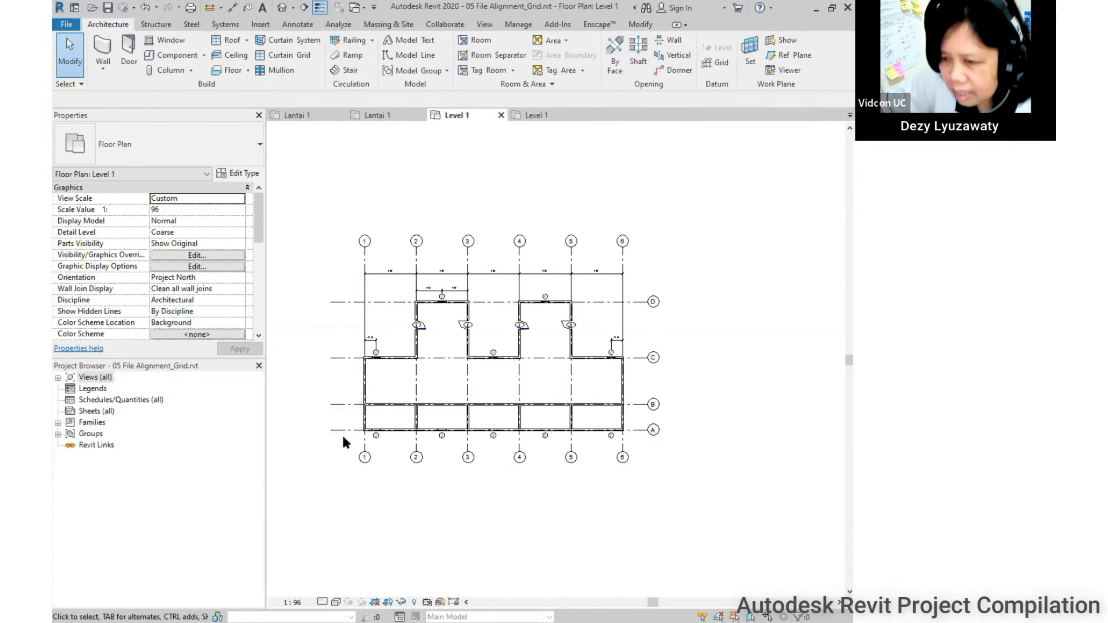
{"action": "left_click", "coordinate": [349, 430]}
{"action": "left_click", "coordinate": [308, 431]}
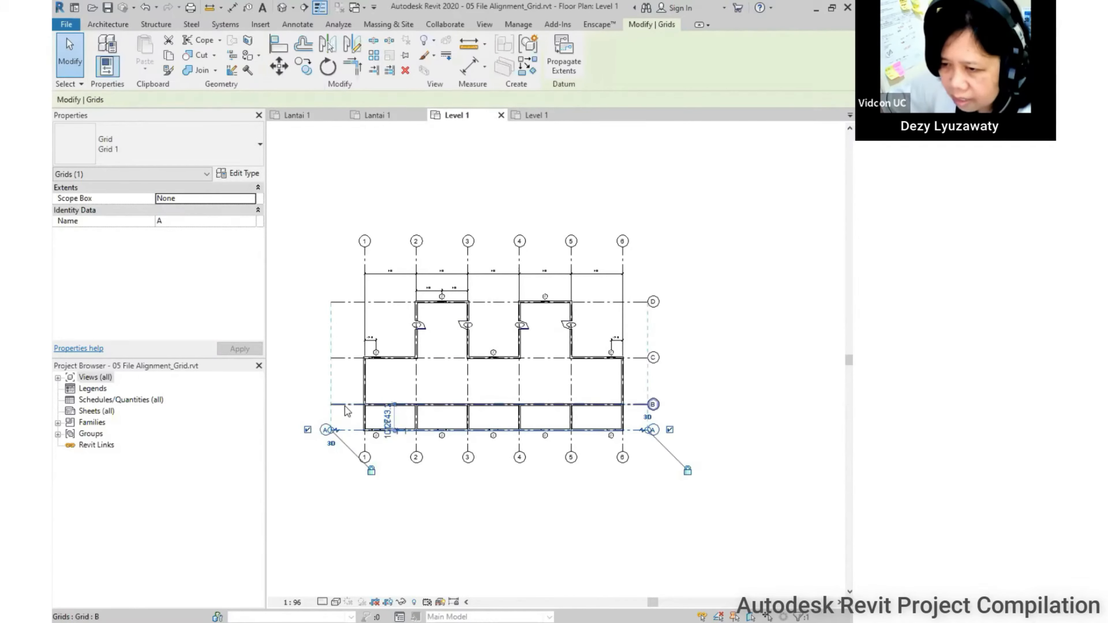
{"action": "left_click", "coordinate": [338, 404]}
{"action": "left_click", "coordinate": [308, 405]}
{"action": "left_click", "coordinate": [343, 359]}
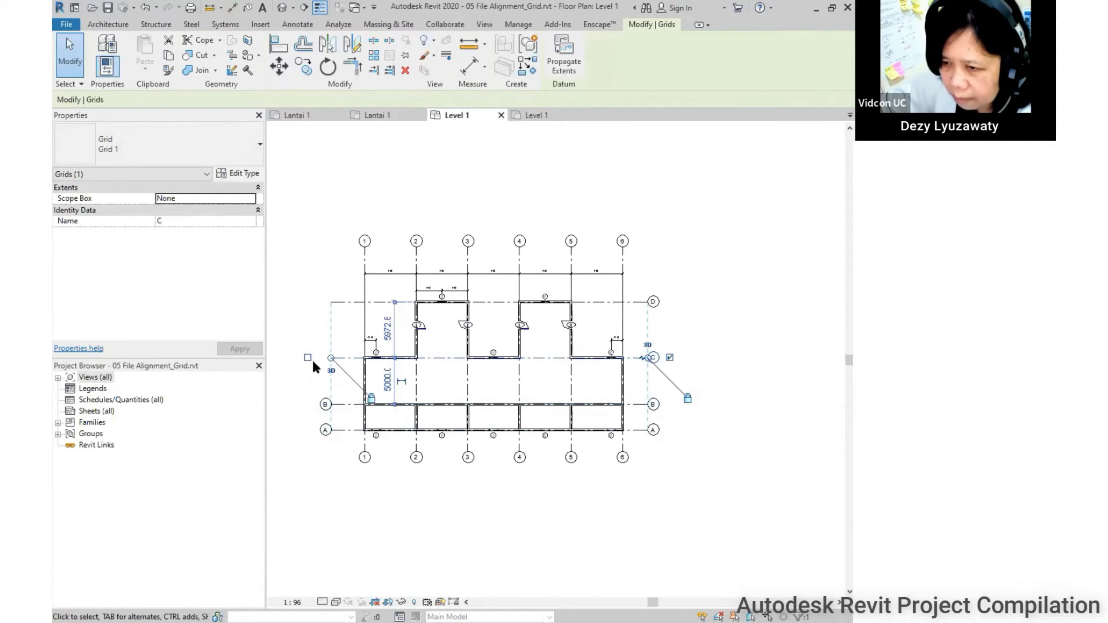
{"action": "left_click", "coordinate": [307, 357]}
{"action": "left_click", "coordinate": [351, 302]}
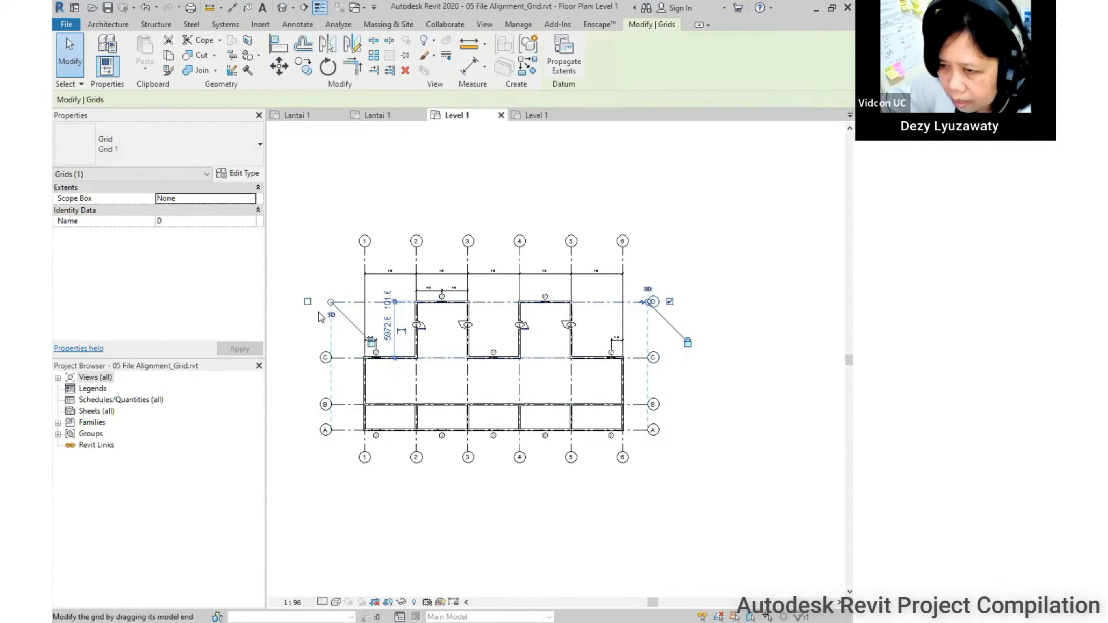
{"action": "left_click", "coordinate": [307, 302]}
{"action": "left_click", "coordinate": [400, 470]}
{"action": "scroll", "coordinate": [453, 464], "scroll_direction": "up", "scroll_amount": 2}
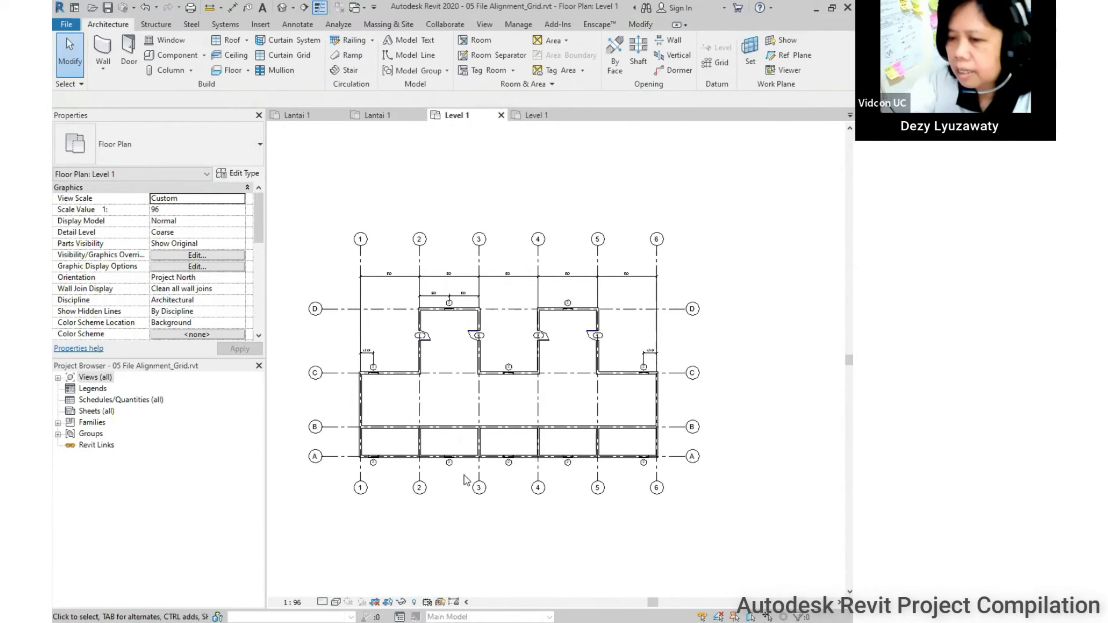
- Open the Level 2 floor plan to check how the grid lines are shown there
{"action": "left_click", "coordinate": [58, 378]}
{"action": "left_click", "coordinate": [70, 389]}
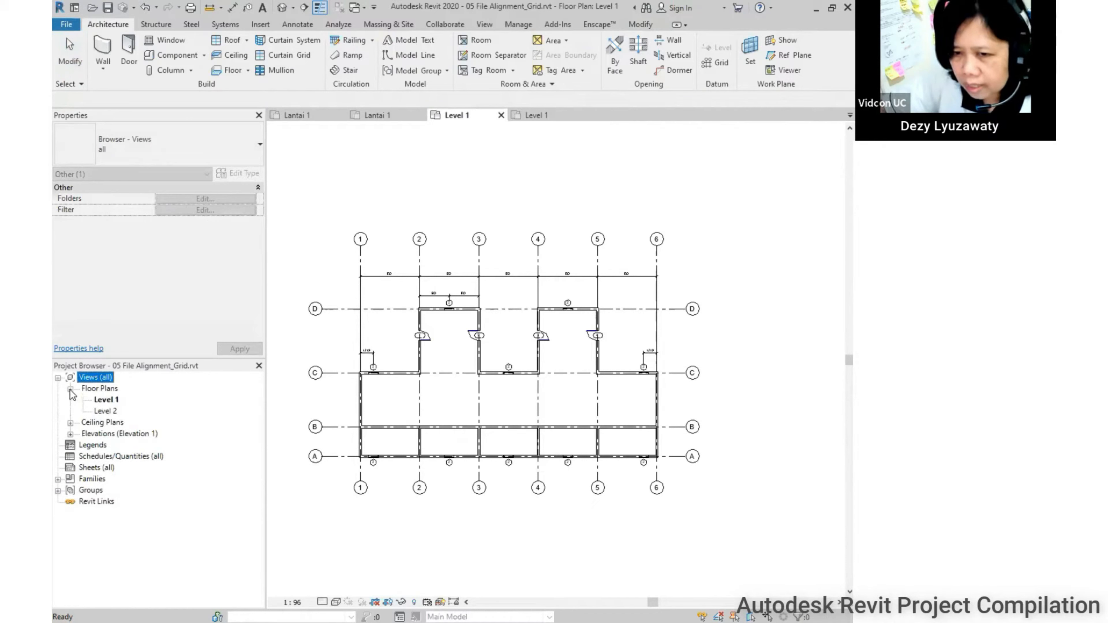
{"action": "left_click", "coordinate": [103, 399]}
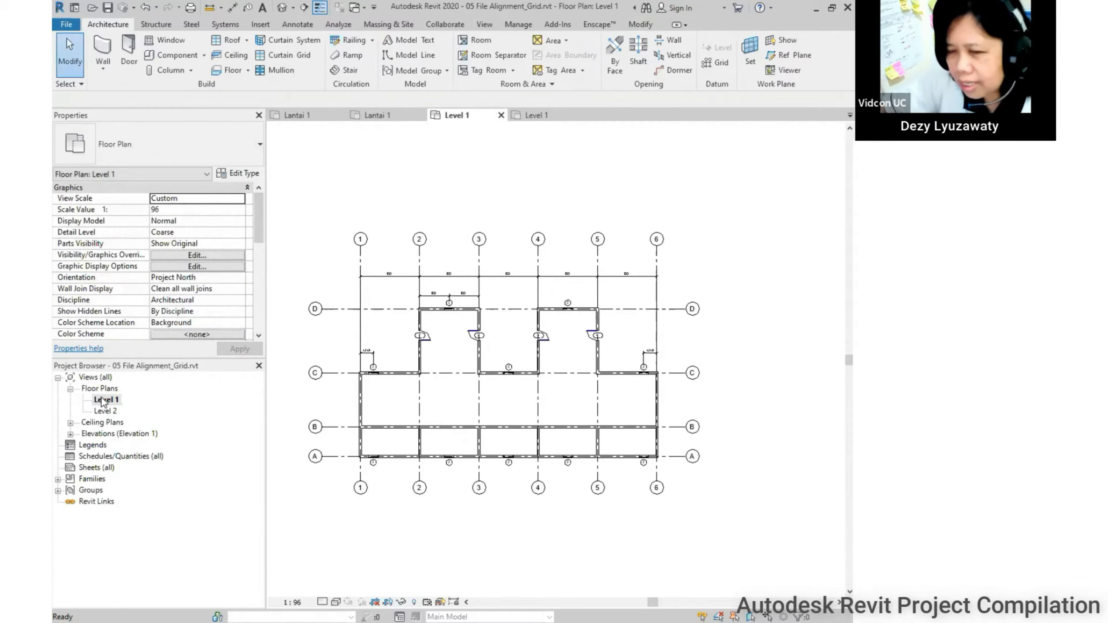
{"action": "double_click", "coordinate": [106, 412]}
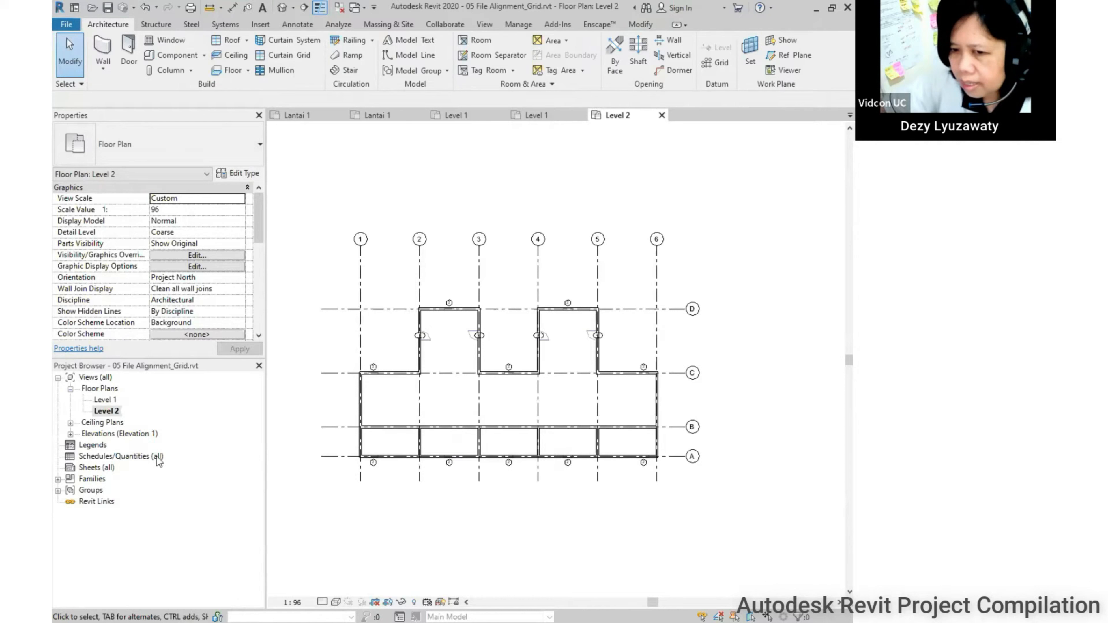
- Open the South and North elevations to examine the grid lines, ending on the South elevation
{"action": "left_click", "coordinate": [70, 434]}
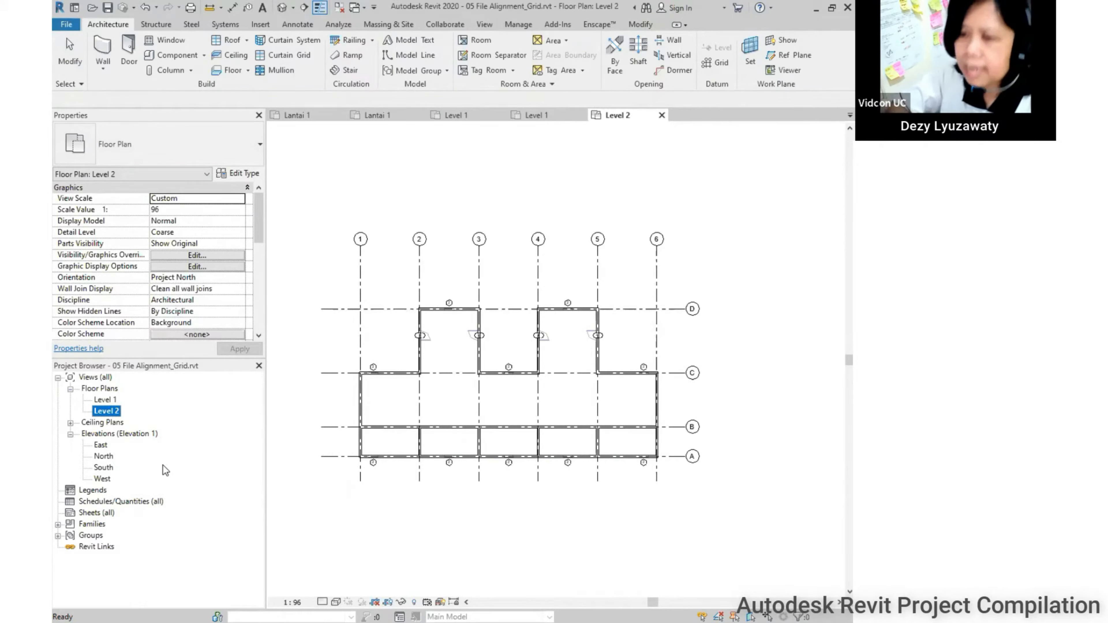
{"action": "double_click", "coordinate": [105, 468]}
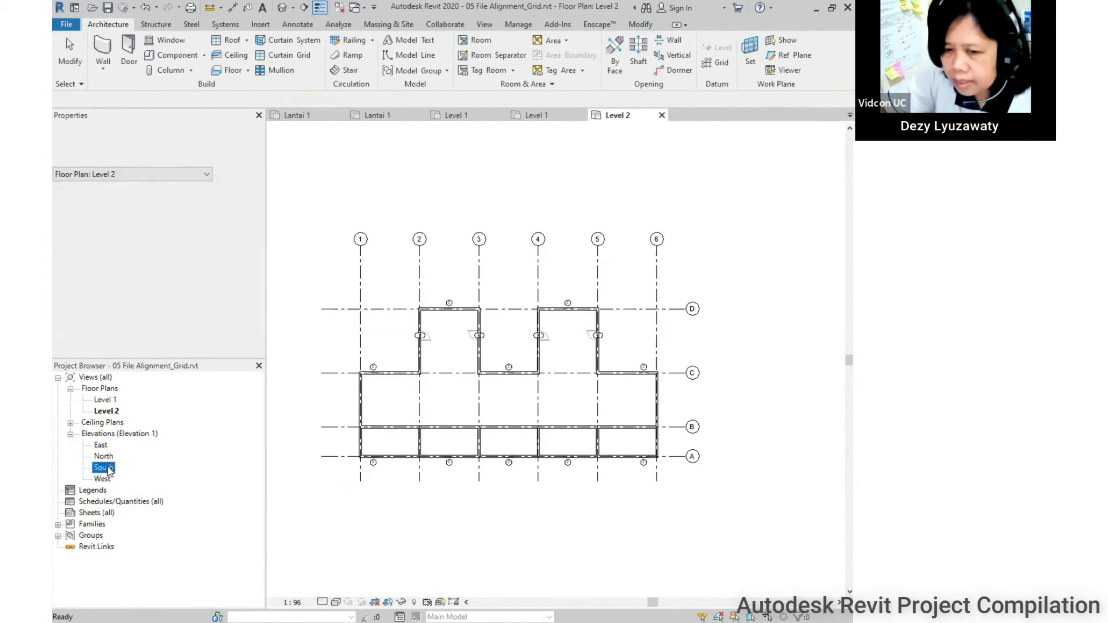
{"action": "double_click", "coordinate": [104, 456]}
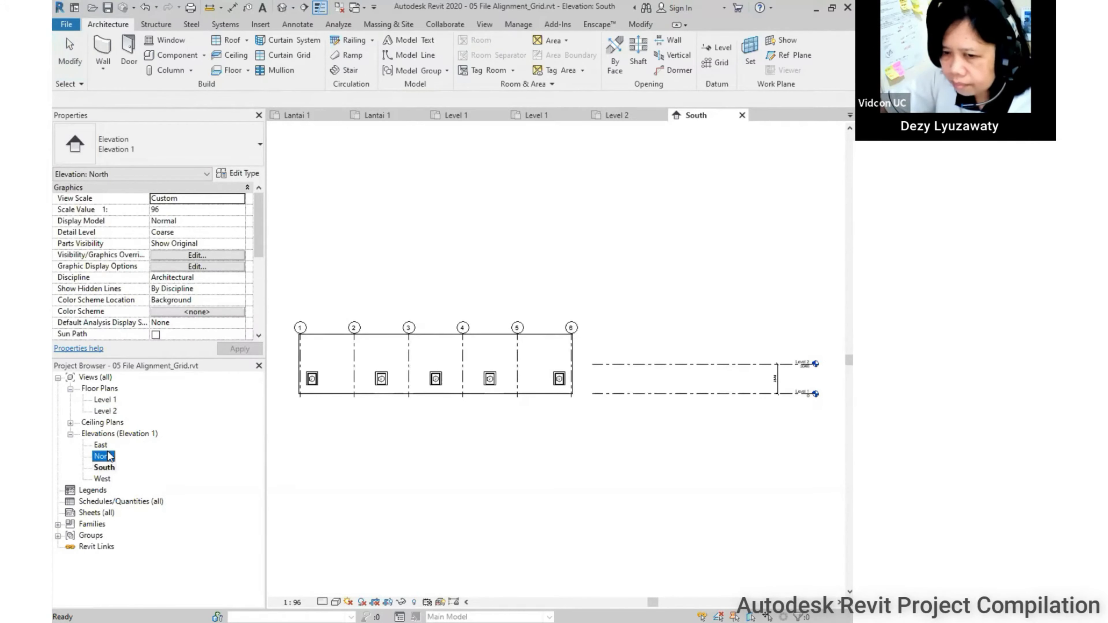
{"action": "double_click", "coordinate": [105, 468]}
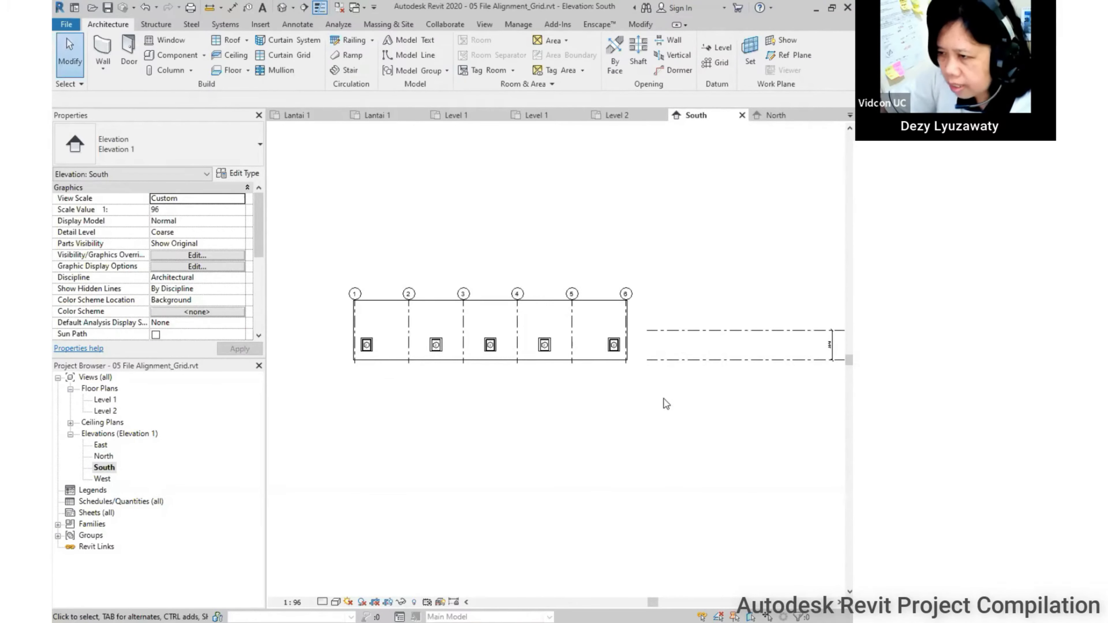
- Stretch the left ends of the Level 1 and 2 lines past grid 1 and pull their right ends in just beyond grid 6
{"action": "left_click", "coordinate": [651, 361]}
{"action": "left_click_drag", "start_coordinate": [647, 360], "coordinate": [301, 360]}
{"action": "middle_click_drag", "start_coordinate": [625, 453], "coordinate": [515, 451]}
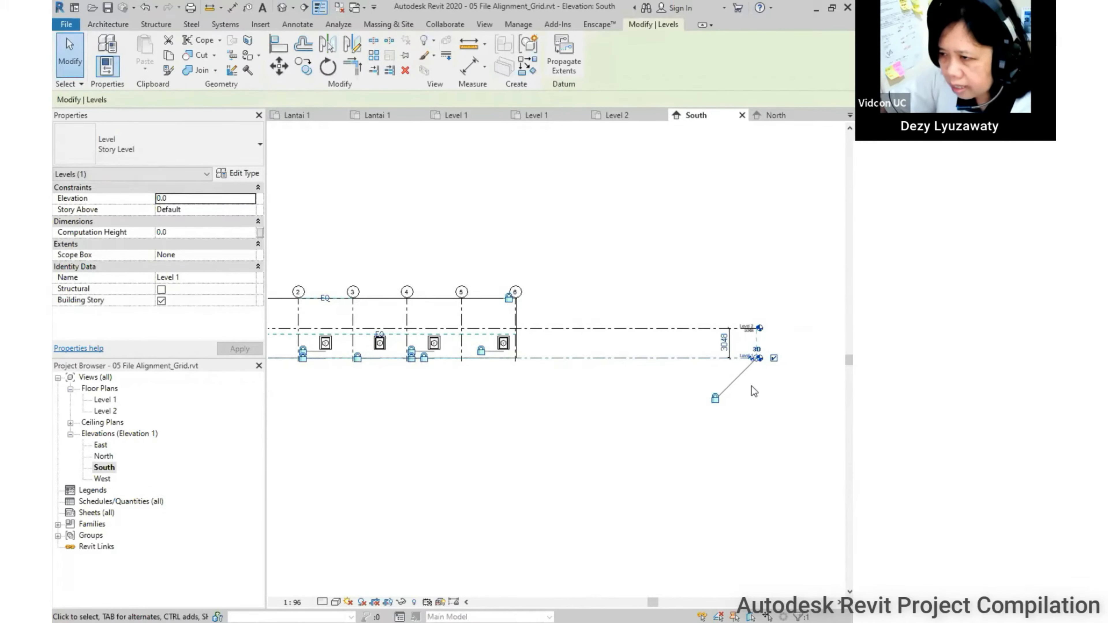
{"action": "left_click_drag", "start_coordinate": [757, 362], "coordinate": [549, 358]}
{"action": "left_click", "coordinate": [536, 422]}
{"action": "middle_click_drag", "start_coordinate": [536, 422], "coordinate": [640, 411]}
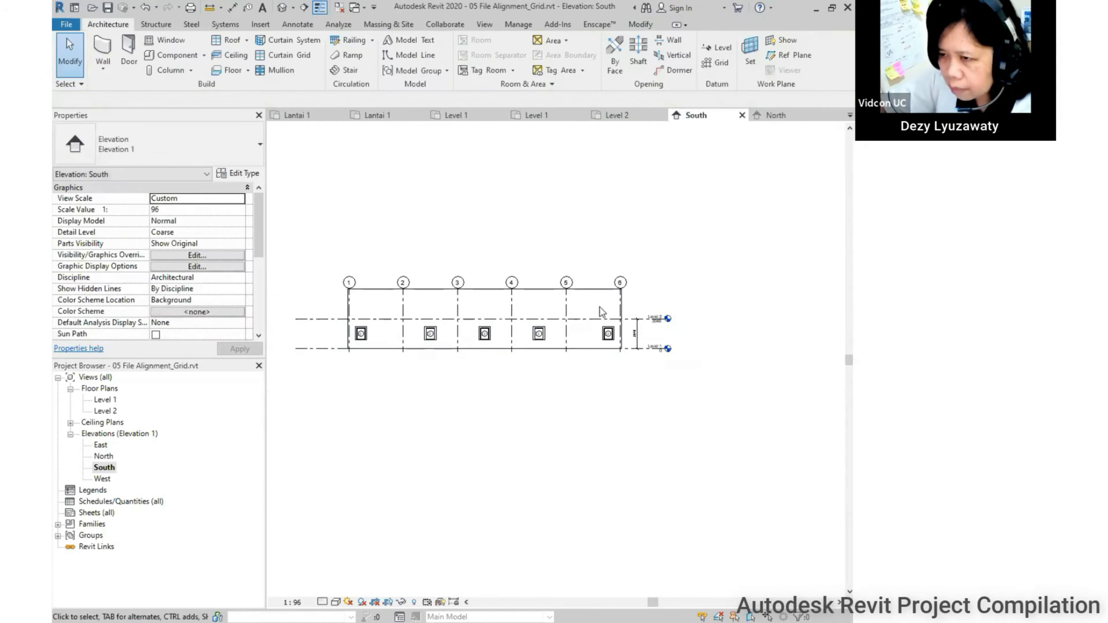
- Extend grid lines 1 to 6 together below Level 1 and above the top of the walls in the South elevation
{"action": "left_click", "coordinate": [567, 286]}
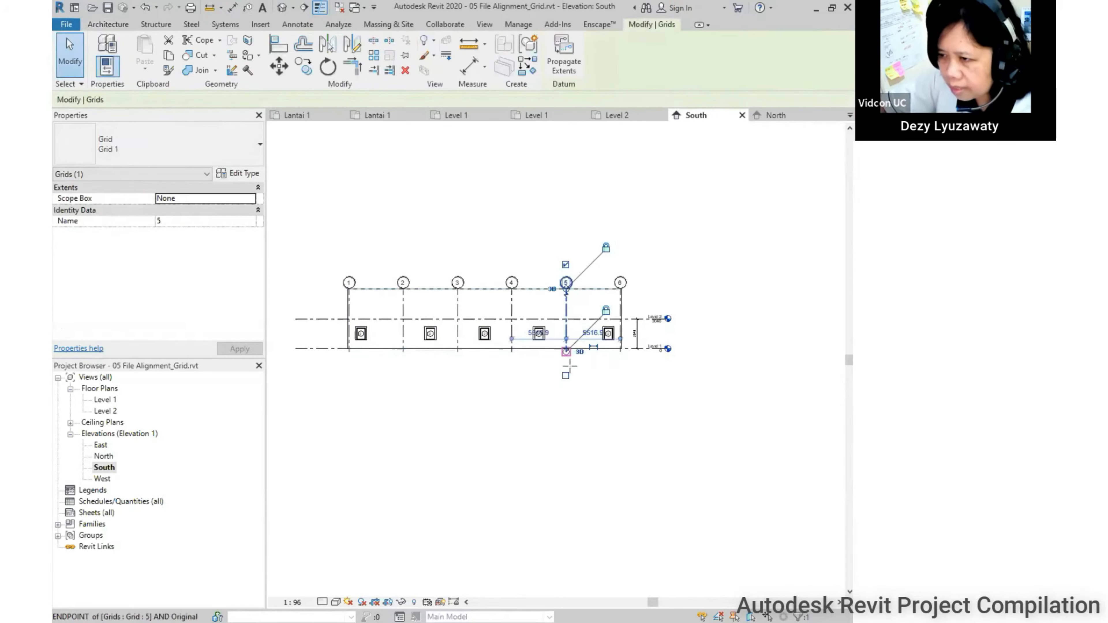
{"action": "left_click_drag", "start_coordinate": [569, 383], "coordinate": [569, 383]}
{"action": "left_click_drag", "start_coordinate": [566, 289], "coordinate": [566, 263]}
{"action": "left_click", "coordinate": [506, 390]}
{"action": "scroll", "coordinate": [543, 413], "scroll_direction": "up", "scroll_amount": 2}
{"action": "middle_click_drag", "start_coordinate": [545, 414], "coordinate": [648, 466]}
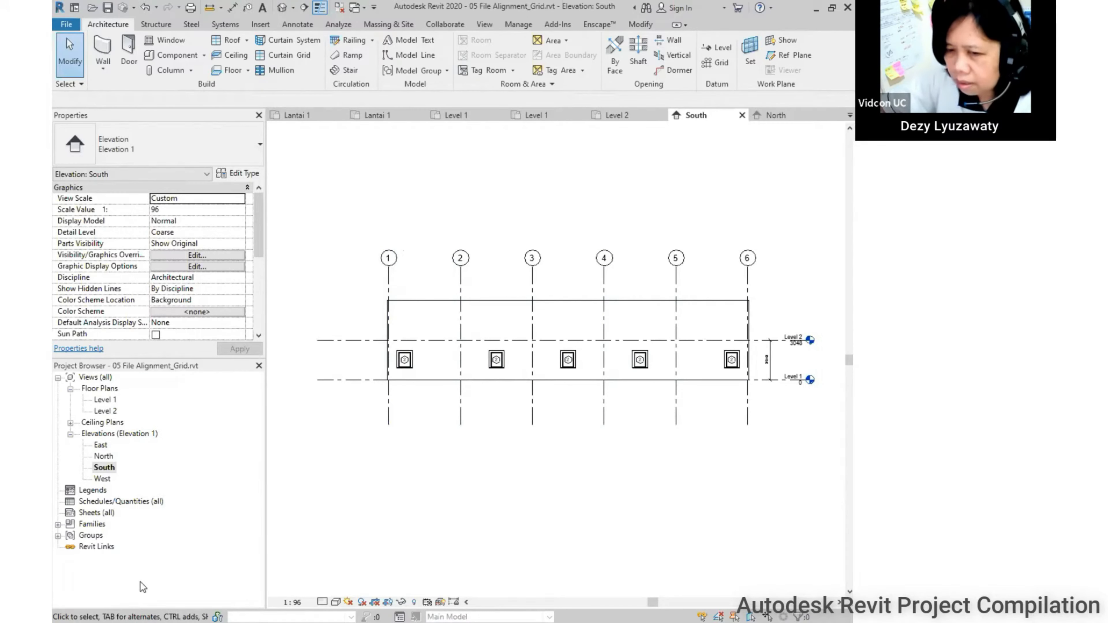
- Open the North elevation and show the level heads at the grid 6 ends of Level 1 and Level 2
{"action": "double_click", "coordinate": [105, 457]}
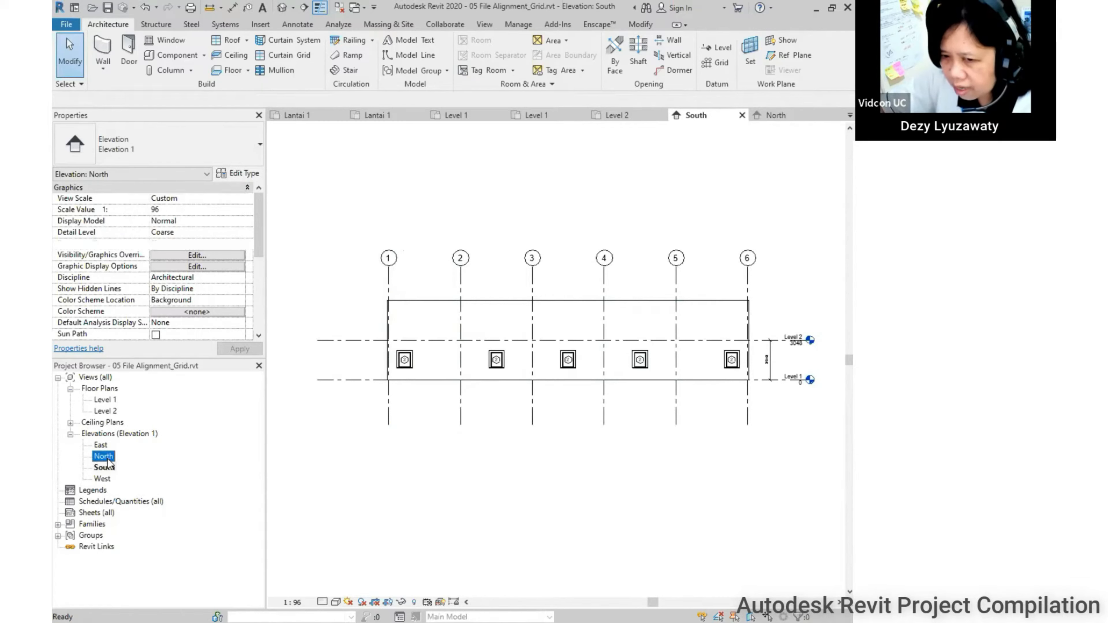
{"action": "middle_click_drag", "start_coordinate": [448, 478], "coordinate": [433, 475]}
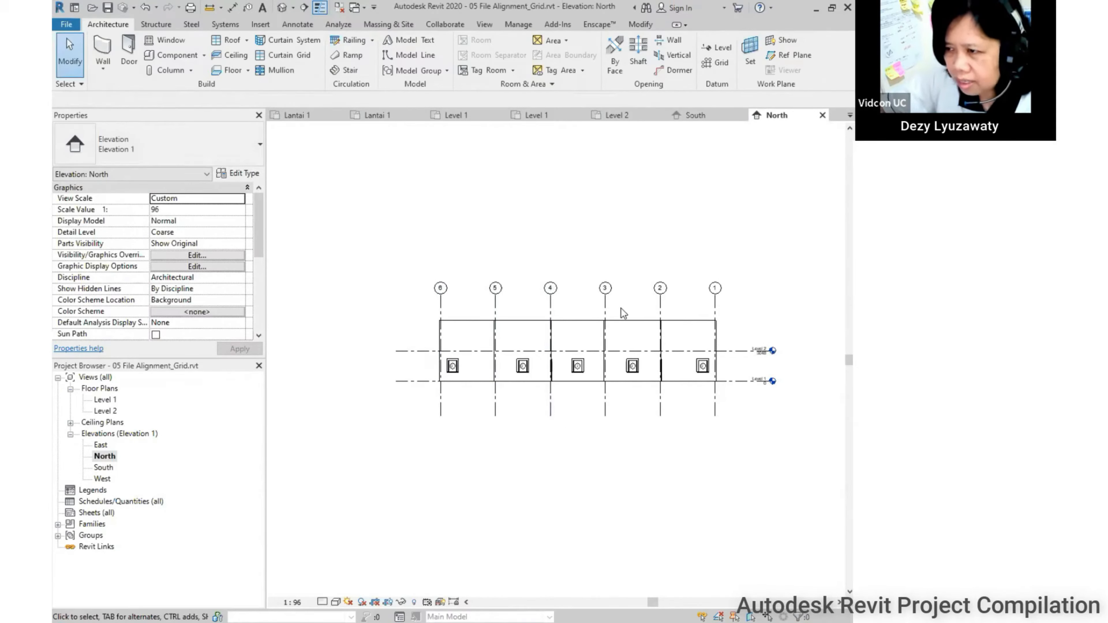
{"action": "left_click", "coordinate": [737, 353]}
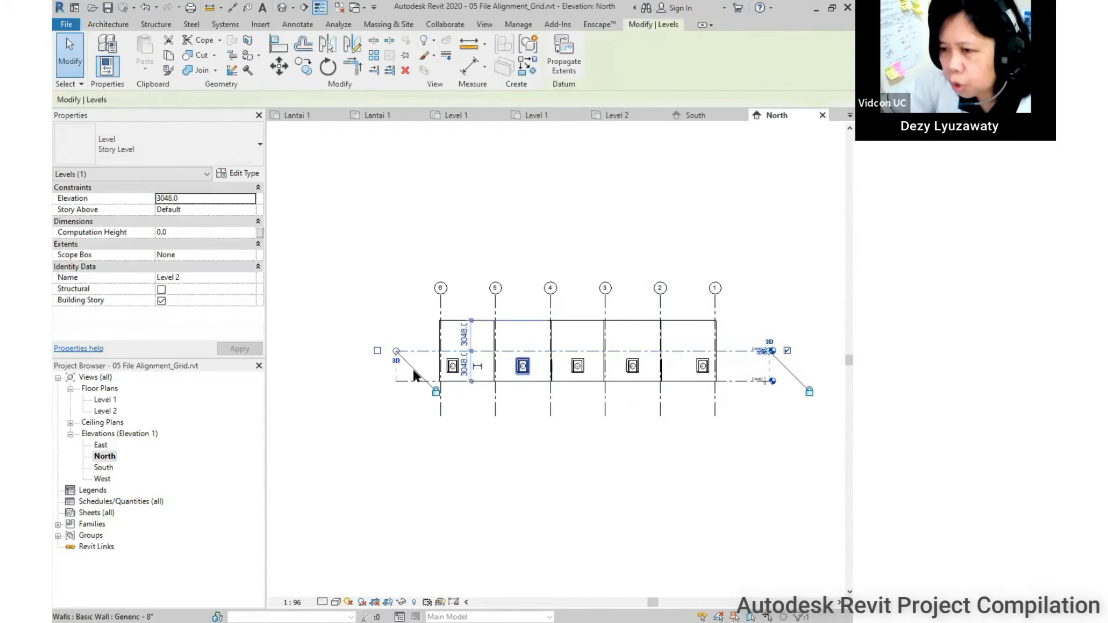
{"action": "left_click", "coordinate": [403, 382]}
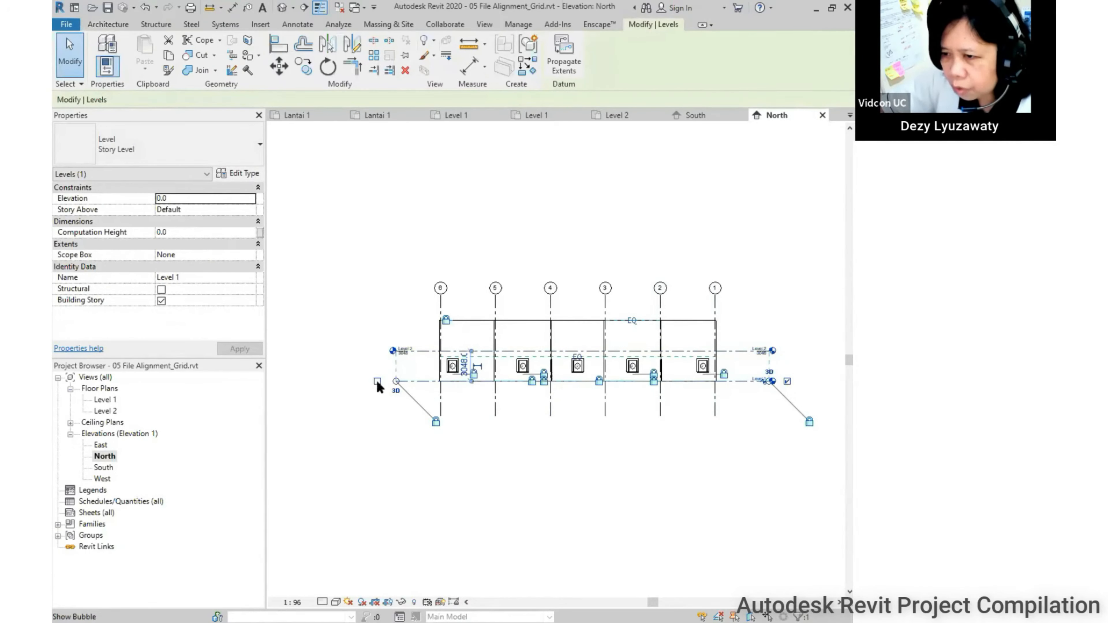
{"action": "left_click", "coordinate": [441, 405]}
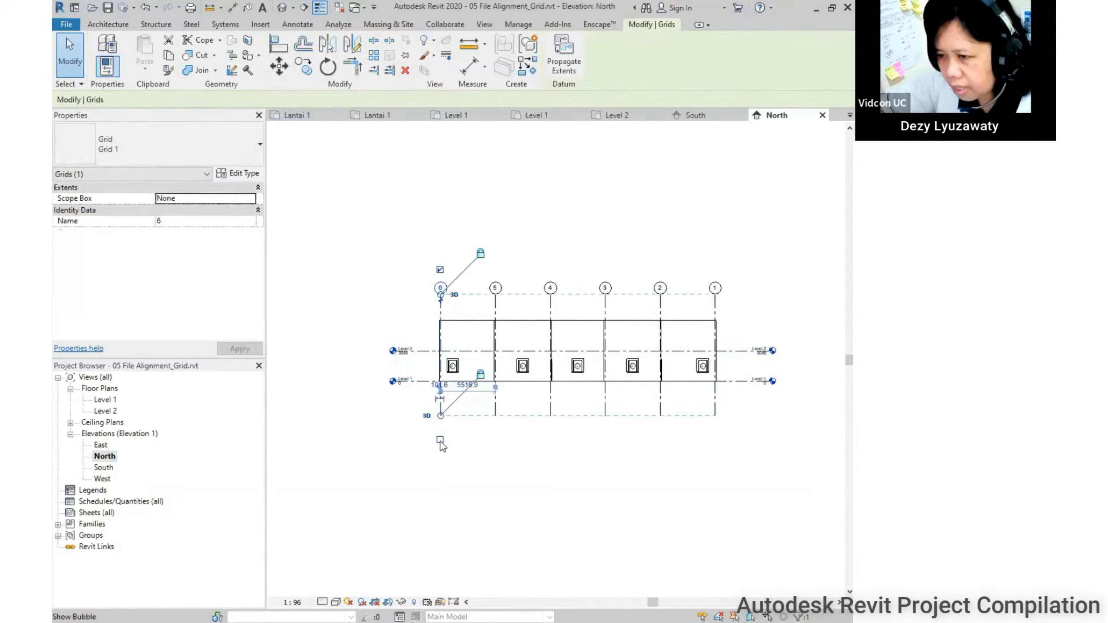
{"action": "left_click", "coordinate": [539, 426]}
{"action": "middle_click_drag", "start_coordinate": [569, 427], "coordinate": [483, 430]}
{"action": "scroll", "coordinate": [380, 317], "scroll_direction": "up", "scroll_amount": 2}
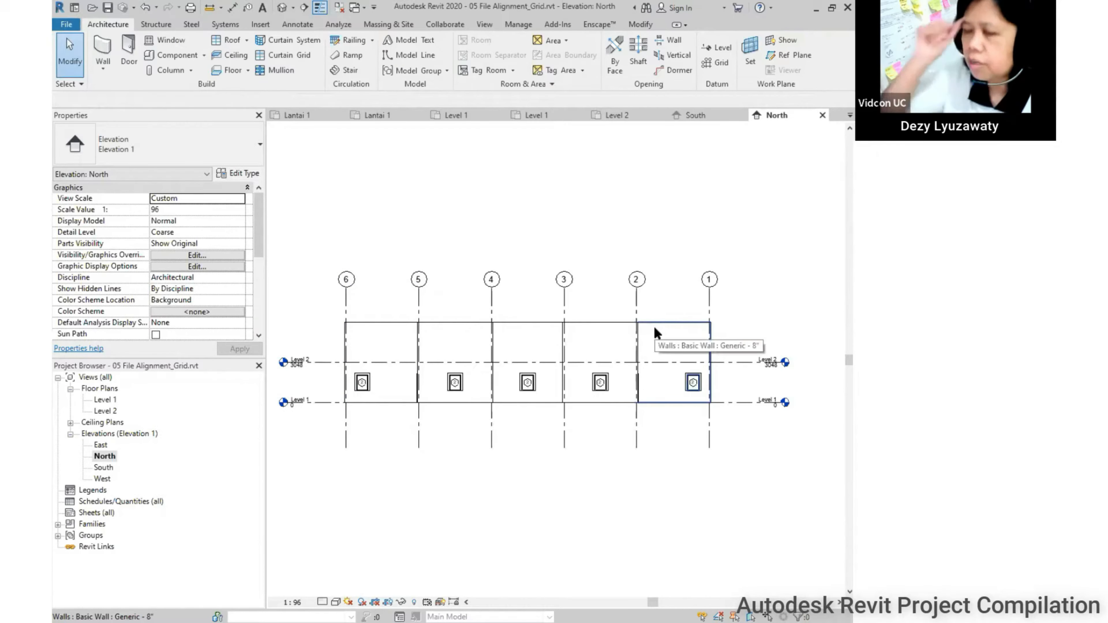
{"action": "scroll", "coordinate": [615, 335], "scroll_direction": "down", "scroll_amount": 1}
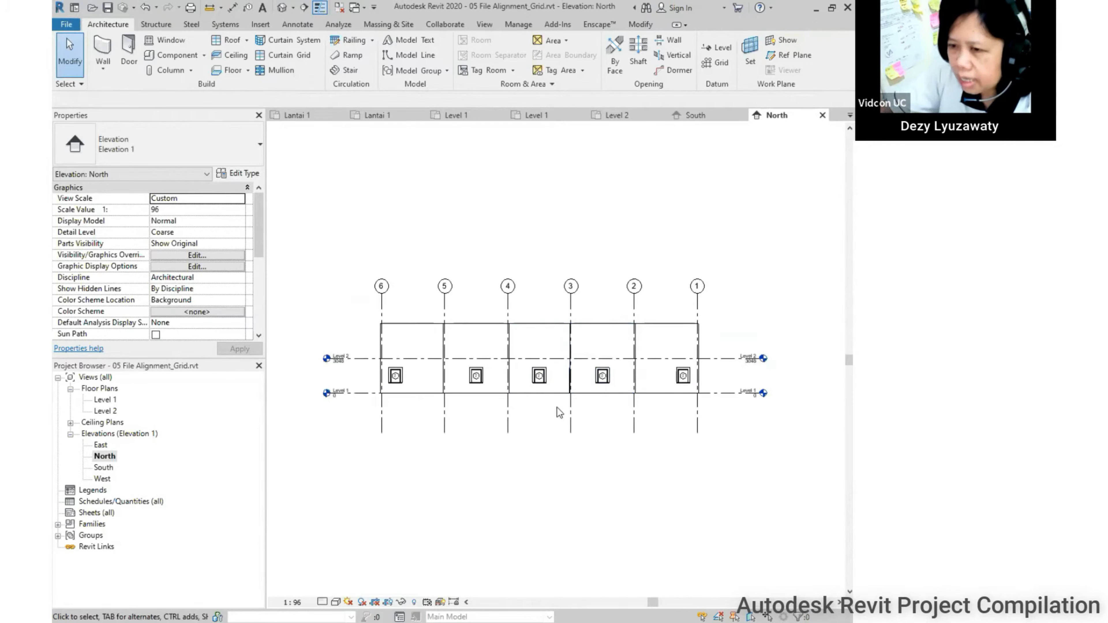